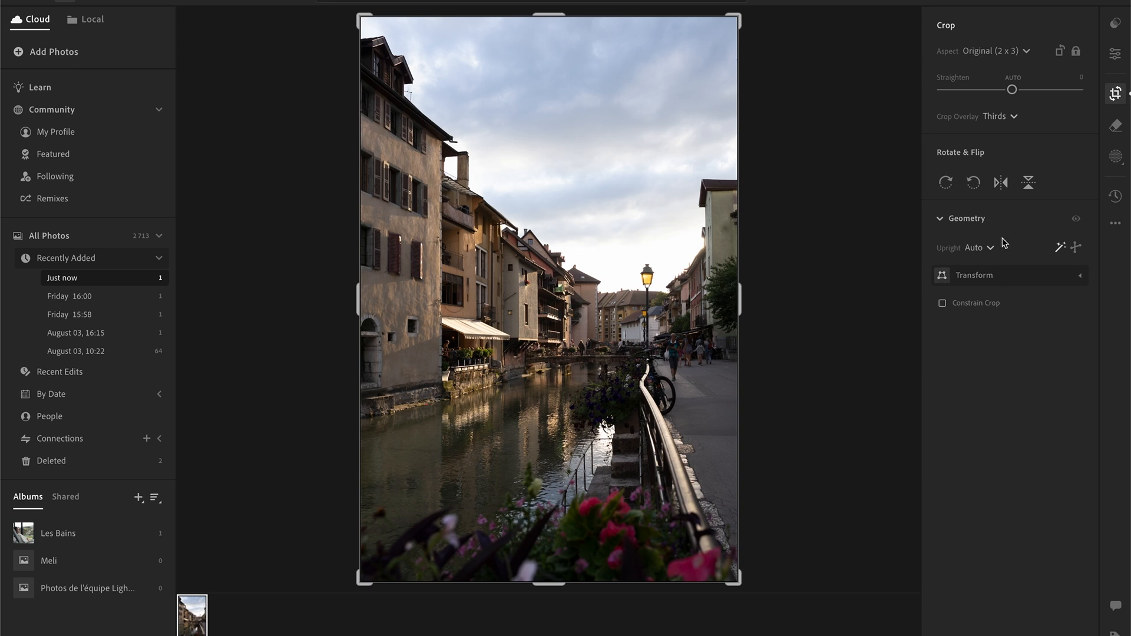
Compare the photo with and without the Geometry correction and leave the crop tool.
click(1077, 221)
click(1077, 221)
click(1077, 221)
click(1078, 222)
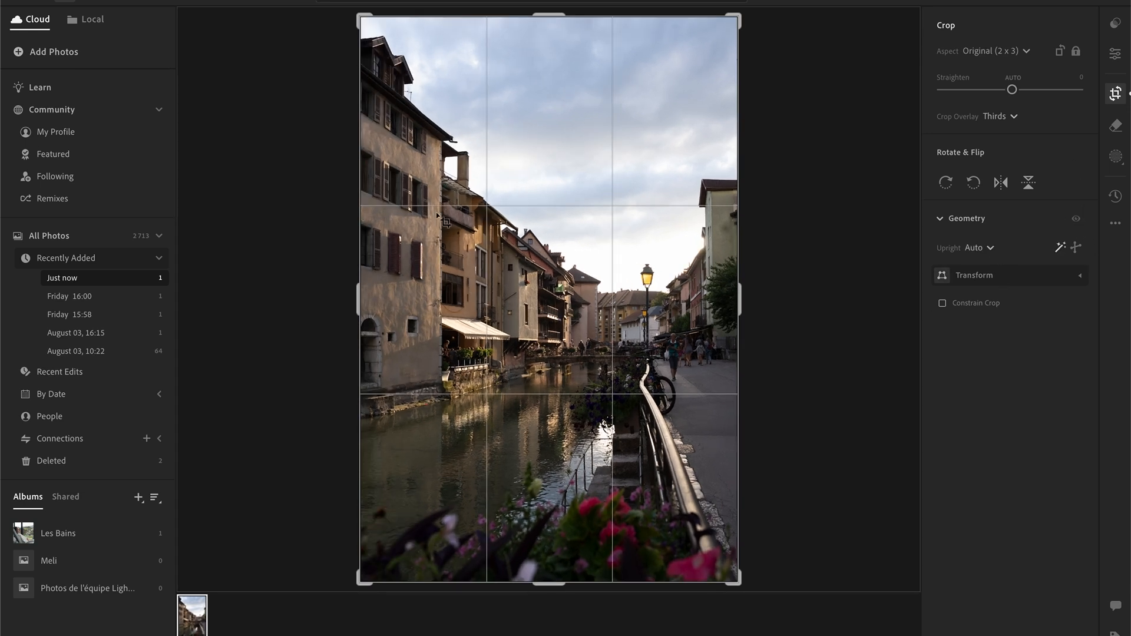
click(1120, 93)
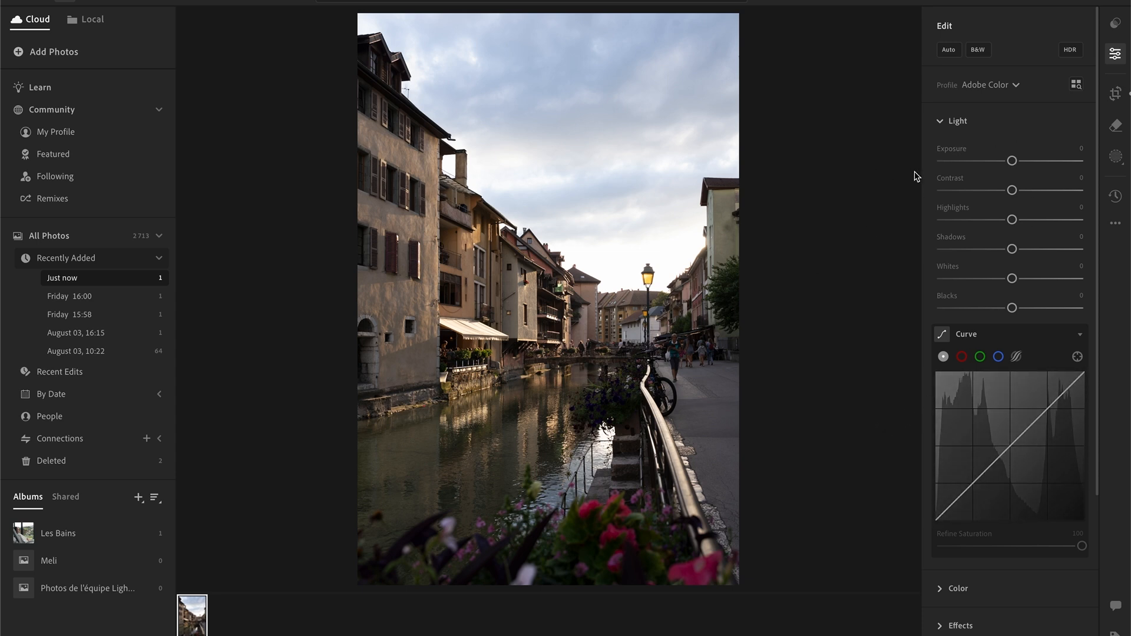
Try the extreme Effects look on the photo with Clarity at −100 and Texture at +100.
click(963, 122)
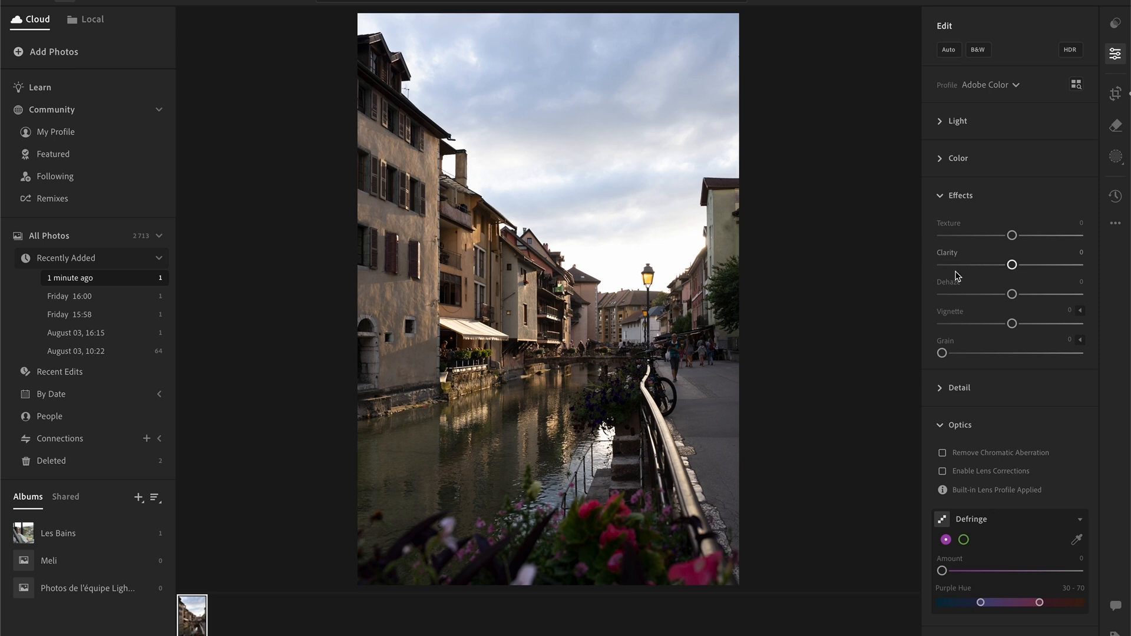
drag(1013, 265, 884, 264)
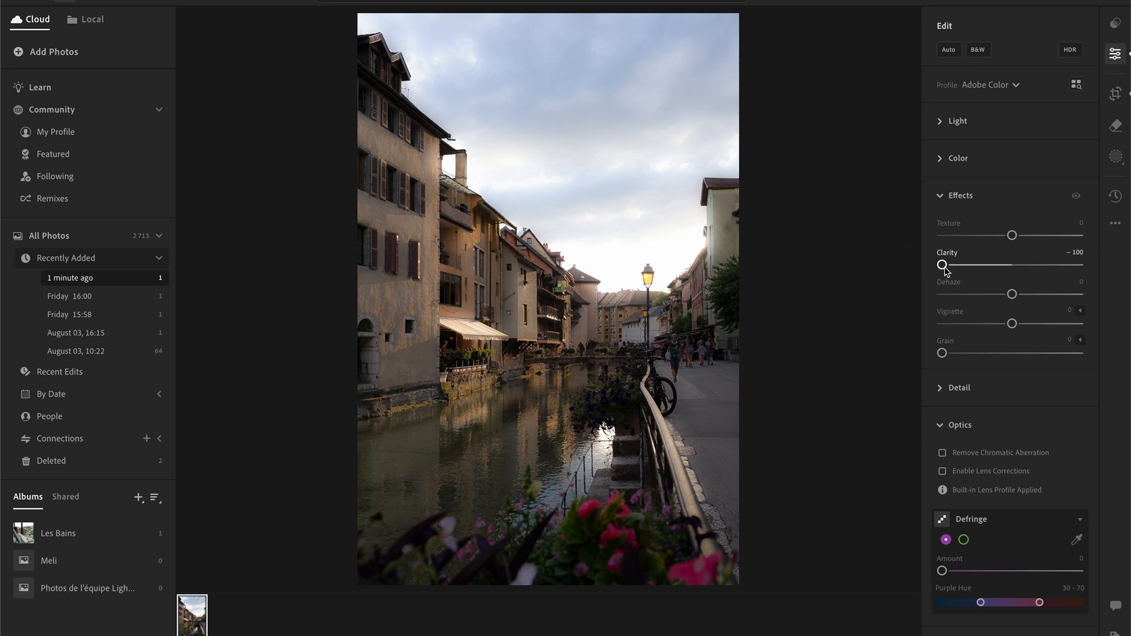
mouse_move(945, 270)
mouse_down()
mouse_move(1005, 265)
mouse_move(949, 271)
mouse_up()
mouse_move(942, 265)
mouse_down()
mouse_move(1020, 269)
mouse_move(940, 269)
mouse_up()
drag(1013, 236, 1083, 235)
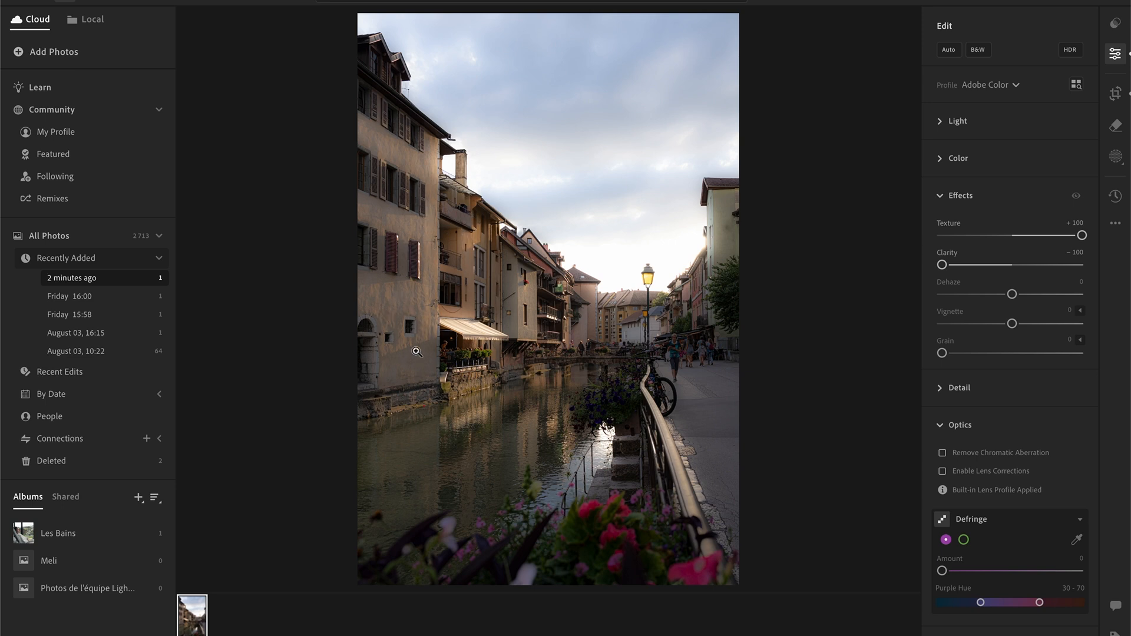
drag(1082, 236, 1013, 238)
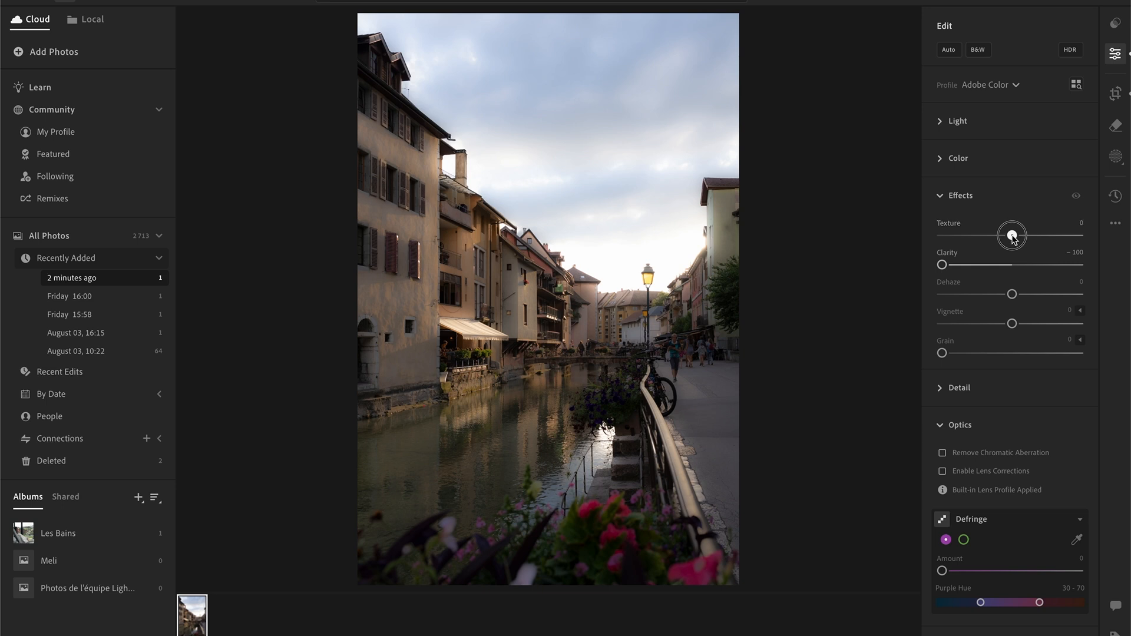
drag(1012, 237, 1122, 243)
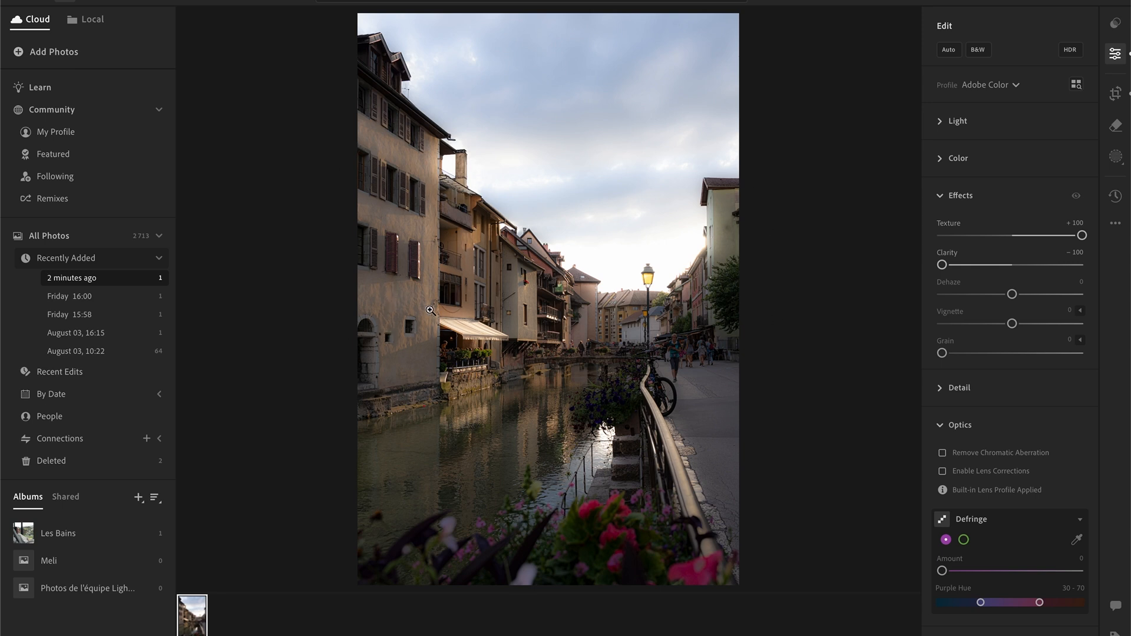
Compare the photo with the Effects adjustments switched off and on.
click(1076, 197)
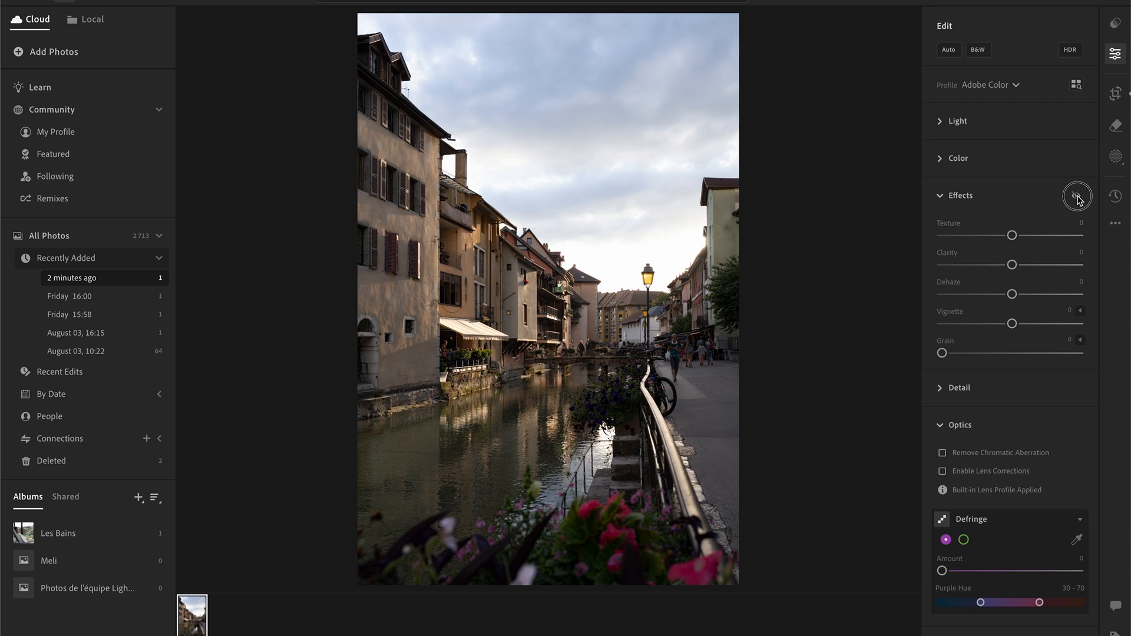
click(1076, 197)
click(1078, 200)
click(1079, 200)
Reset Clarity and Texture, and set the Effects to Texture +23, Clarity −31 and Vignette −3.
click(1010, 265)
drag(1010, 265, 1012, 264)
double_click(1013, 235)
drag(1012, 267, 1004, 267)
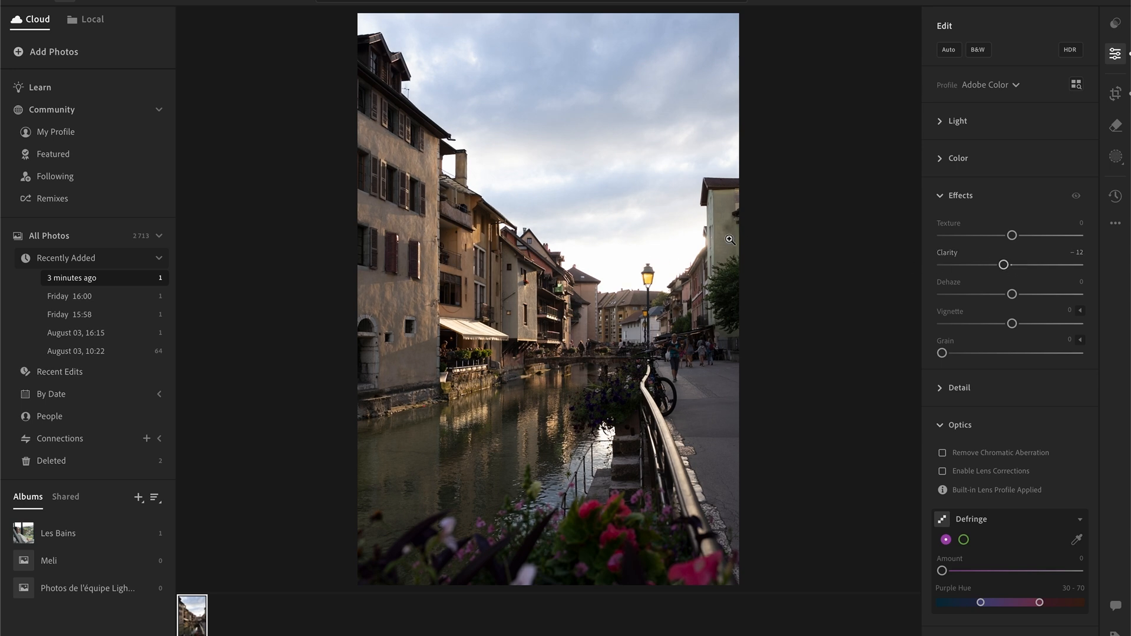
drag(1004, 265, 1018, 241)
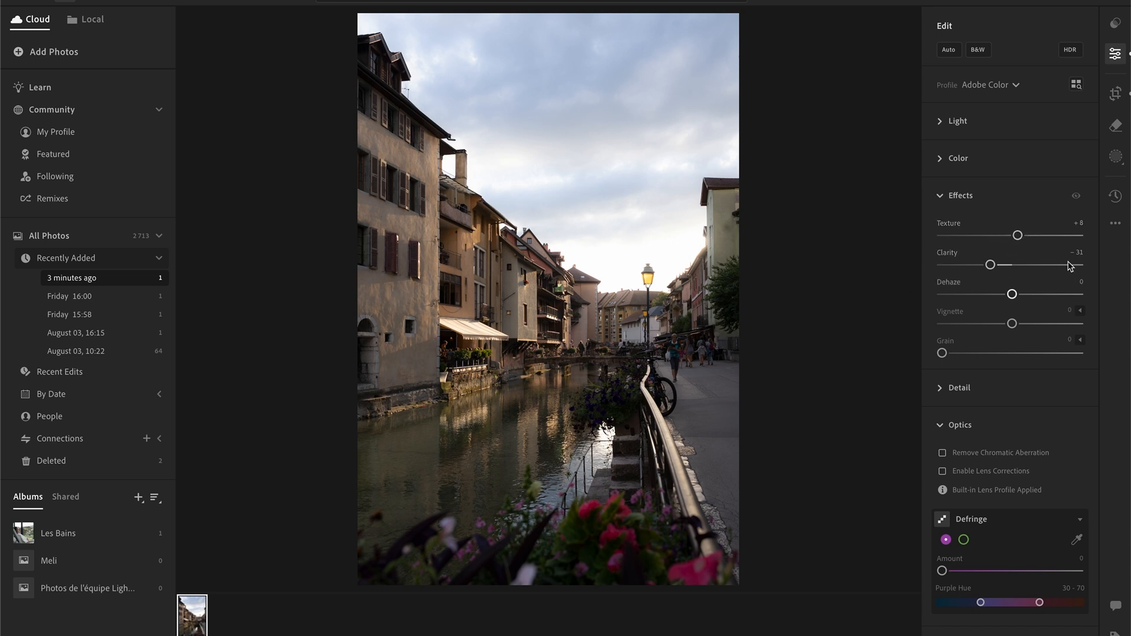
drag(1031, 239, 1028, 236)
drag(1014, 325, 1010, 325)
click(984, 200)
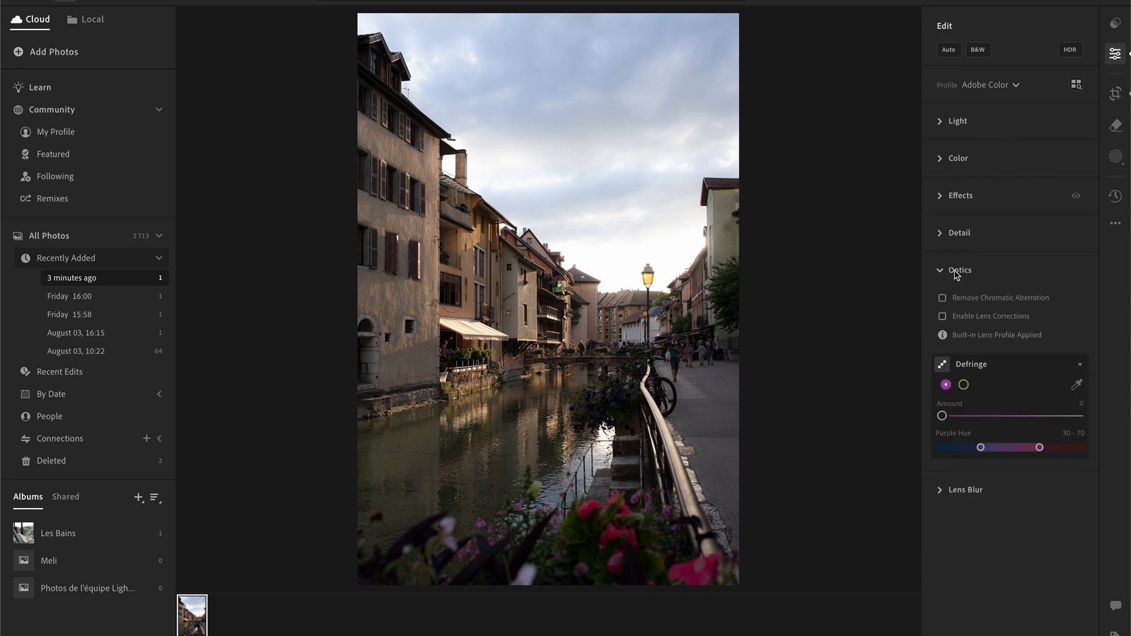
click(984, 201)
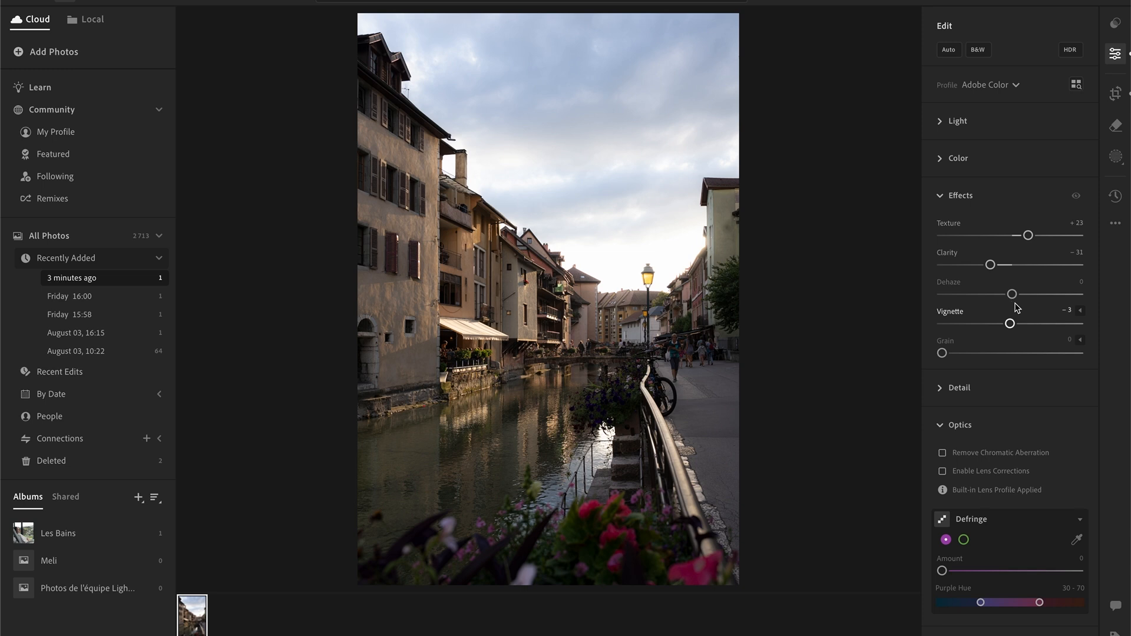
Set the Light adjustments to Exposure +0,37, Contrast +14, Highlights −25, Shadows +10 and Blacks −15.
click(986, 201)
click(990, 121)
drag(1013, 162, 1020, 165)
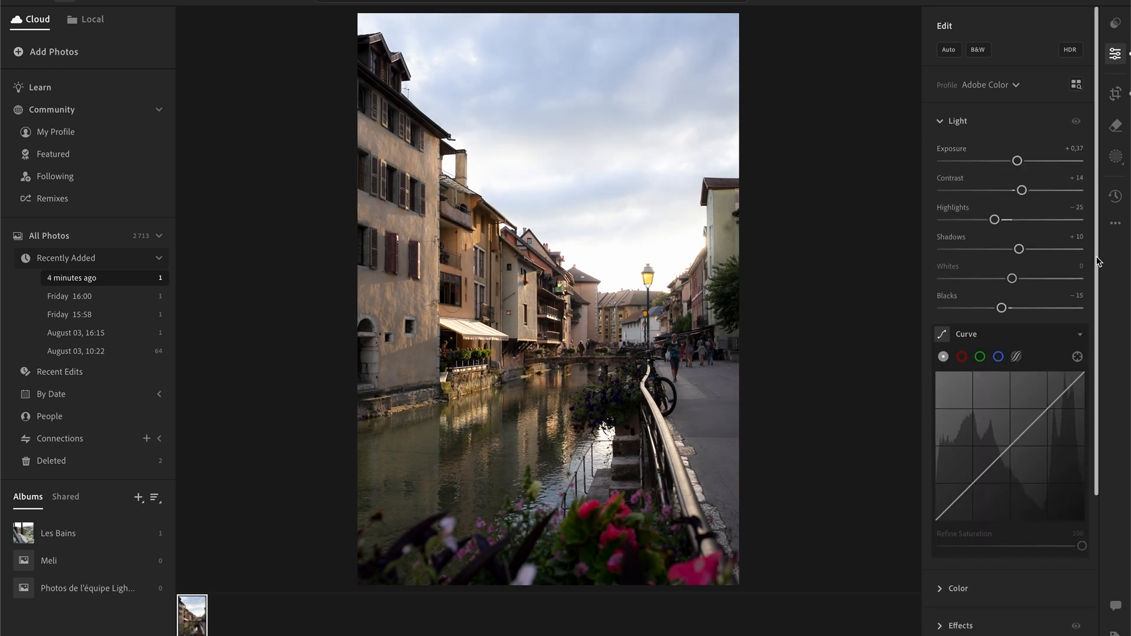
Darken the shadows in the main tone curve and slightly lower the blue curve's highlights while holding its midpoint on the diagonal.
scroll(943, 321, down, 3)
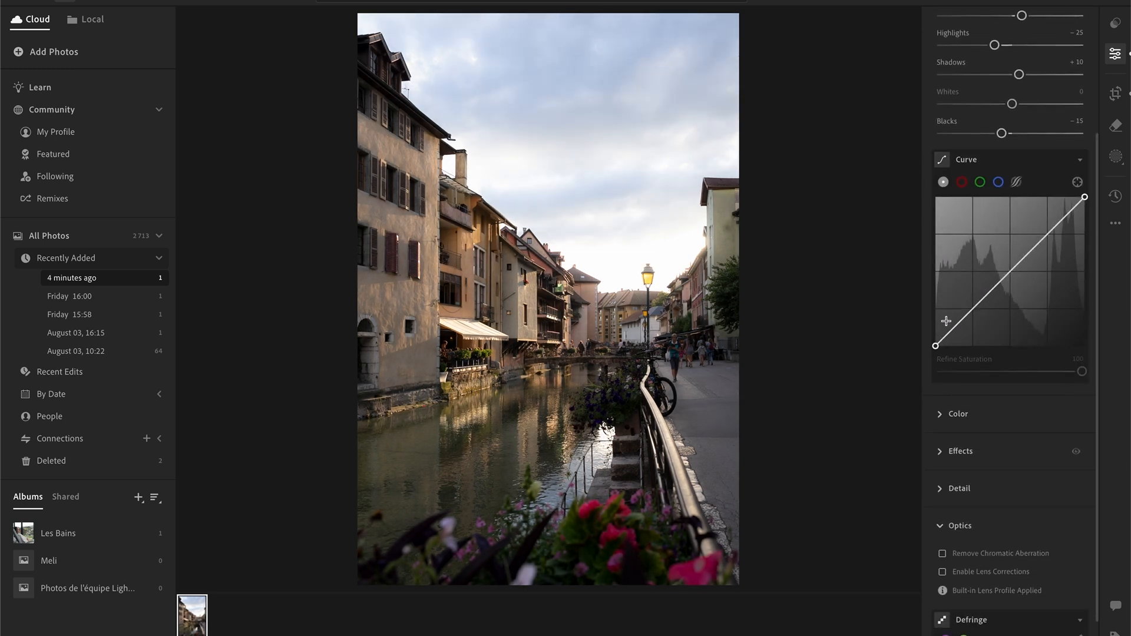
drag(978, 306, 977, 313)
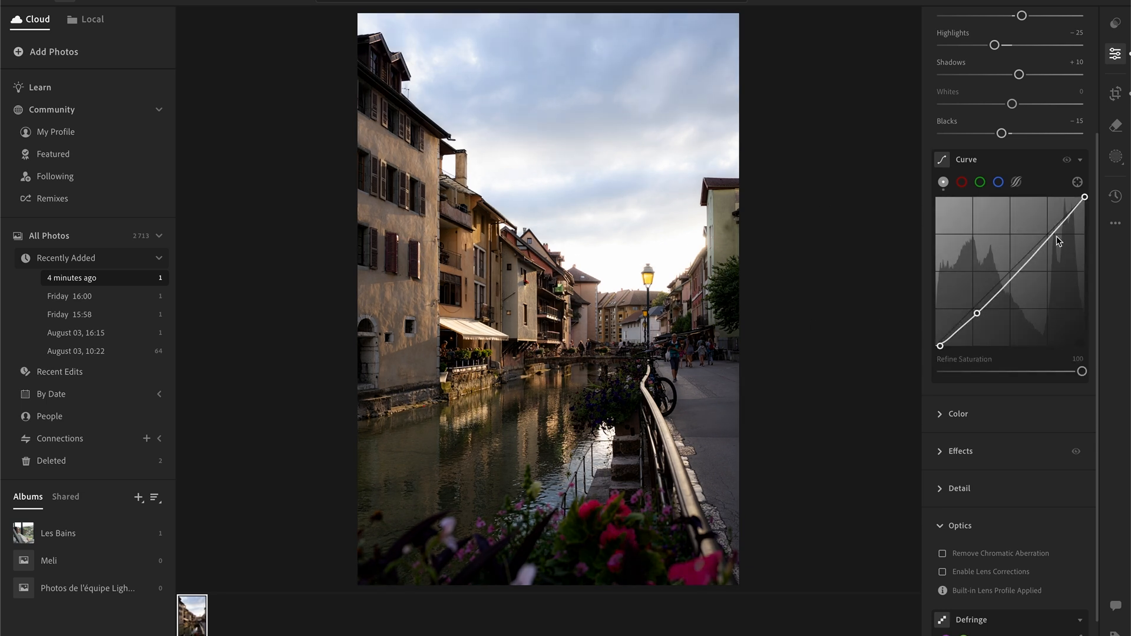
click(998, 182)
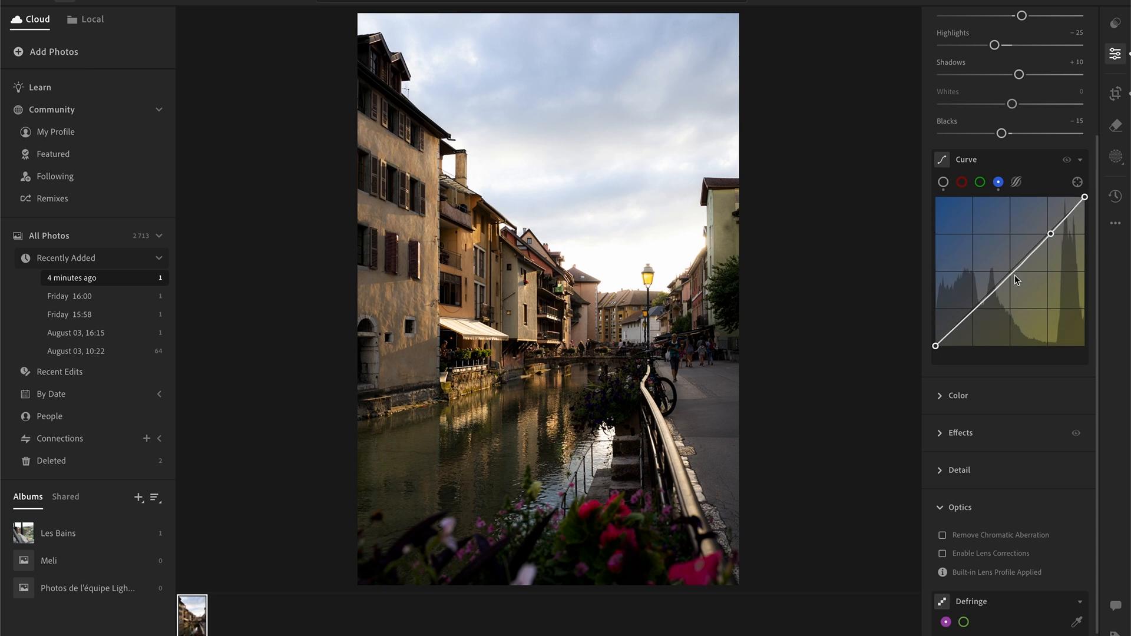
drag(1014, 273, 1013, 270)
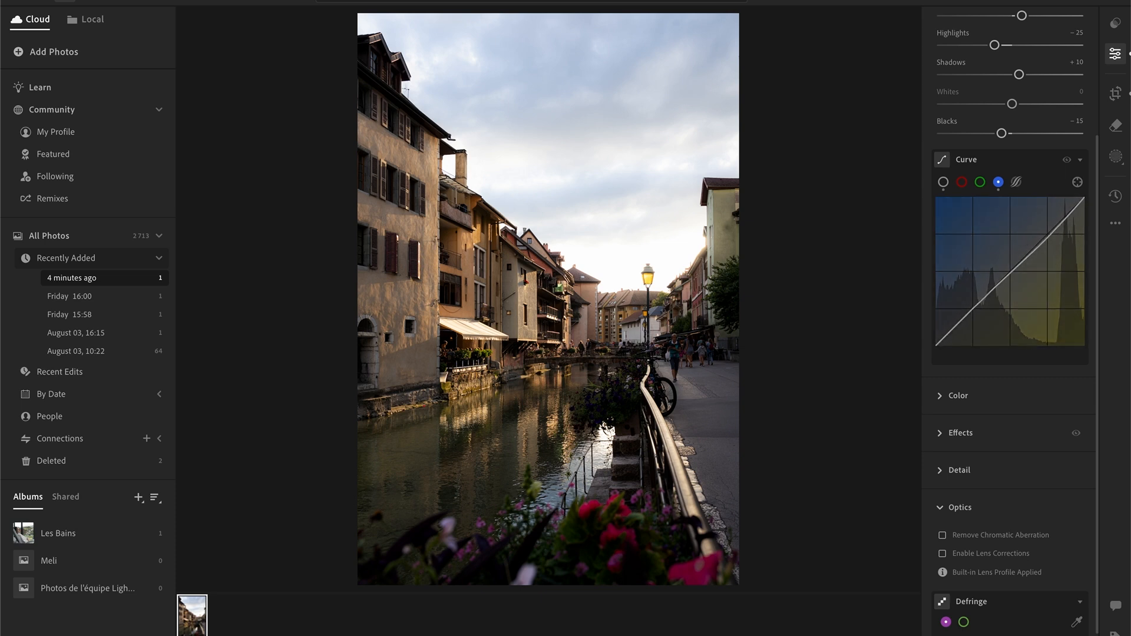
Compare the edited photo with the original version.
key(backslash)
key(backslash)
key(backslash)
key(backslash)
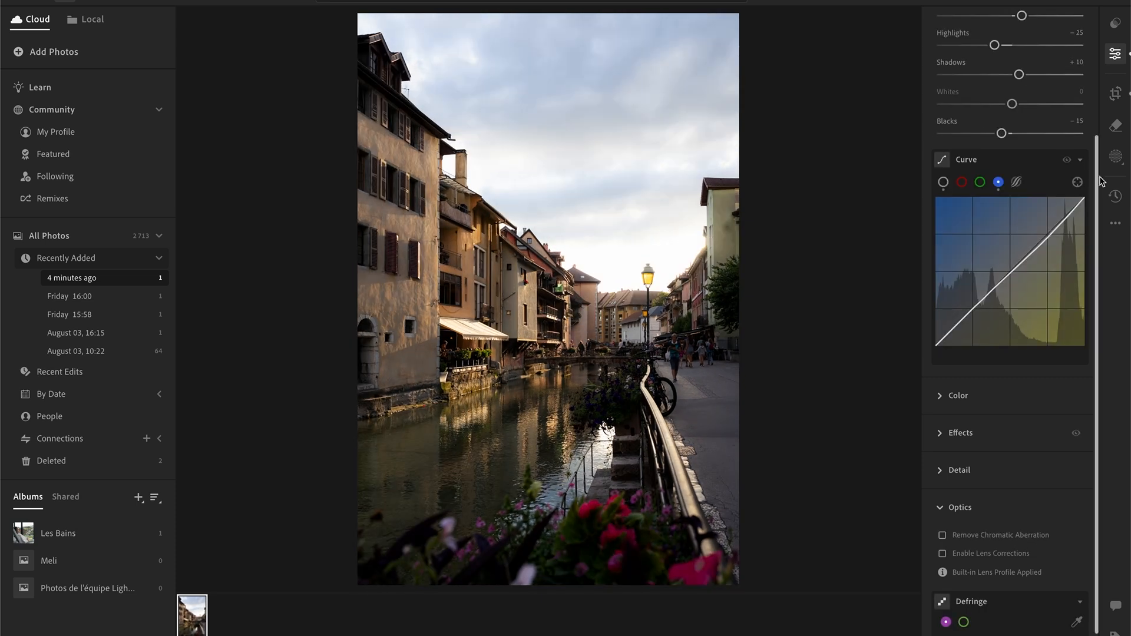
Warm the photo by setting the white balance Temp to 6267.
drag(1096, 171, 1096, 120)
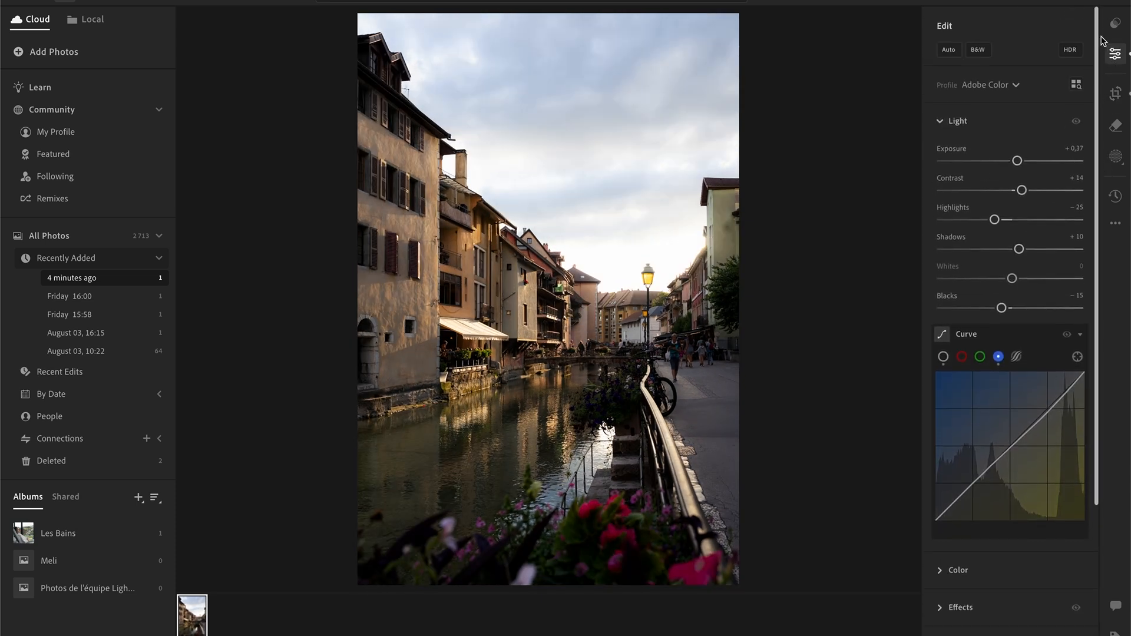
click(985, 570)
drag(993, 349, 1002, 350)
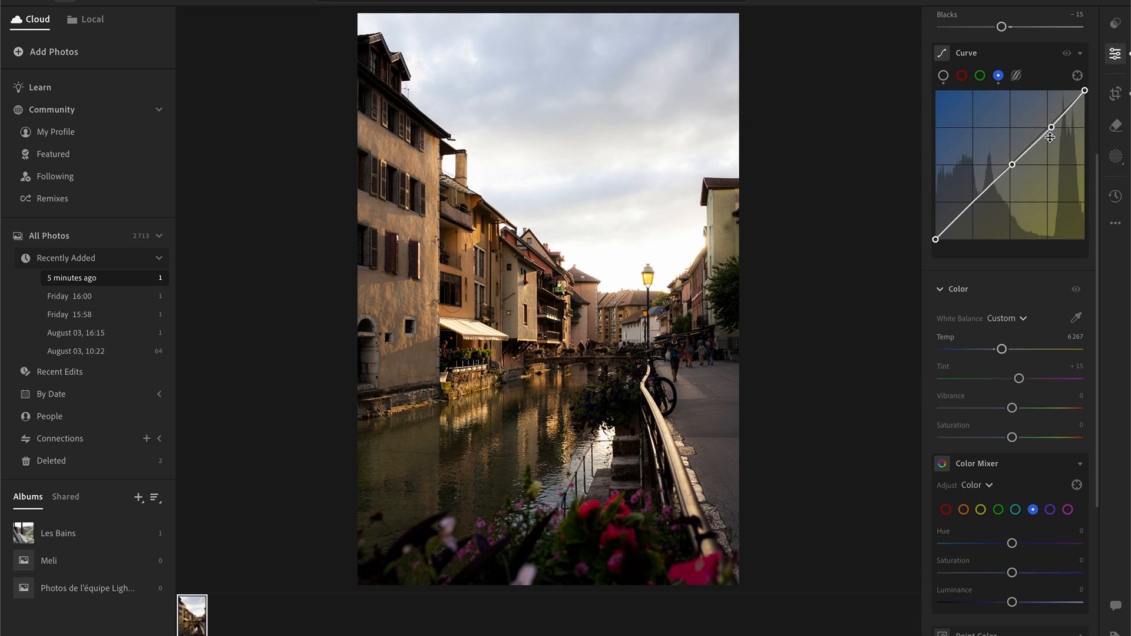
Create a sky mask and set its Exposure to −0,40, Contrast +18, Highlights −4, Shadows −29 and Blacks −79.
click(1117, 158)
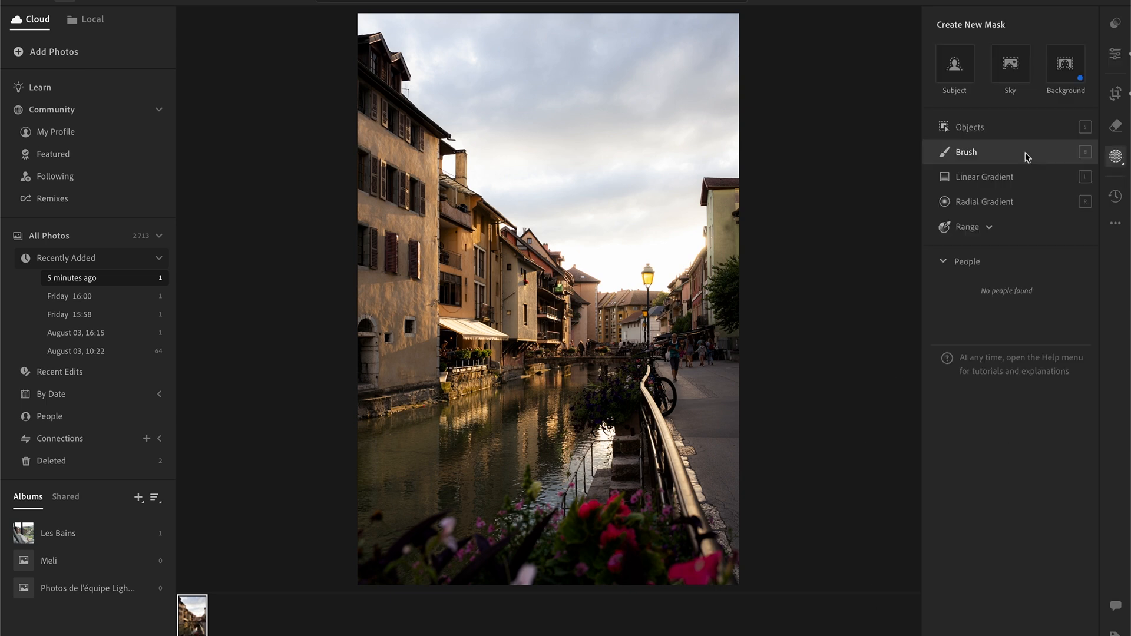
click(1011, 64)
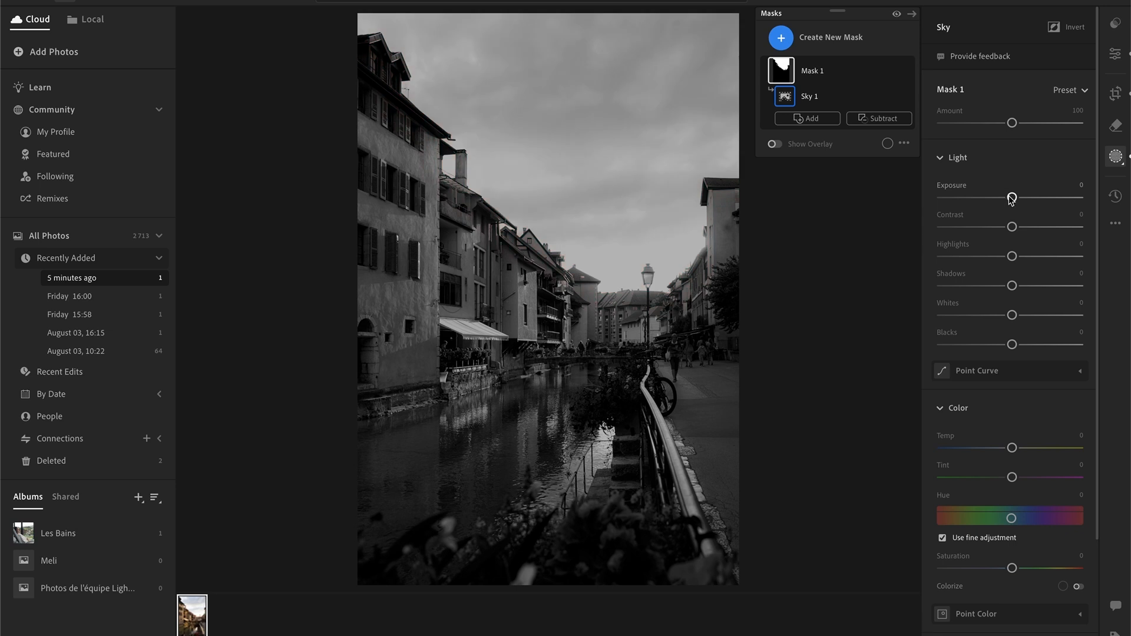
drag(1012, 227, 1030, 229)
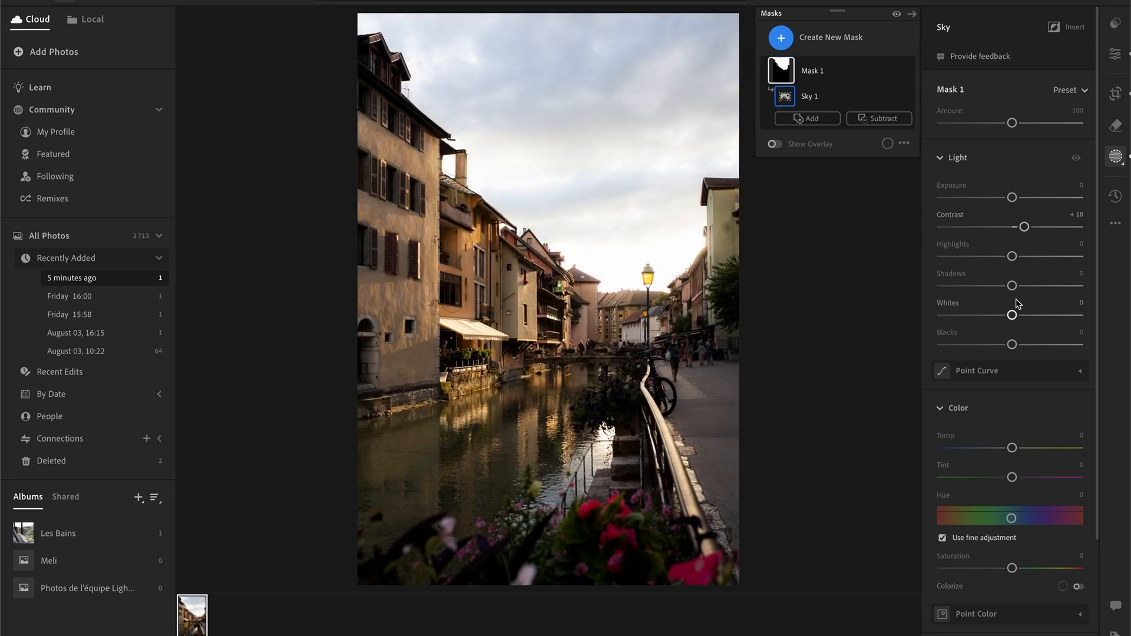
drag(1012, 344, 957, 345)
drag(1013, 199, 1007, 197)
drag(1012, 256, 994, 285)
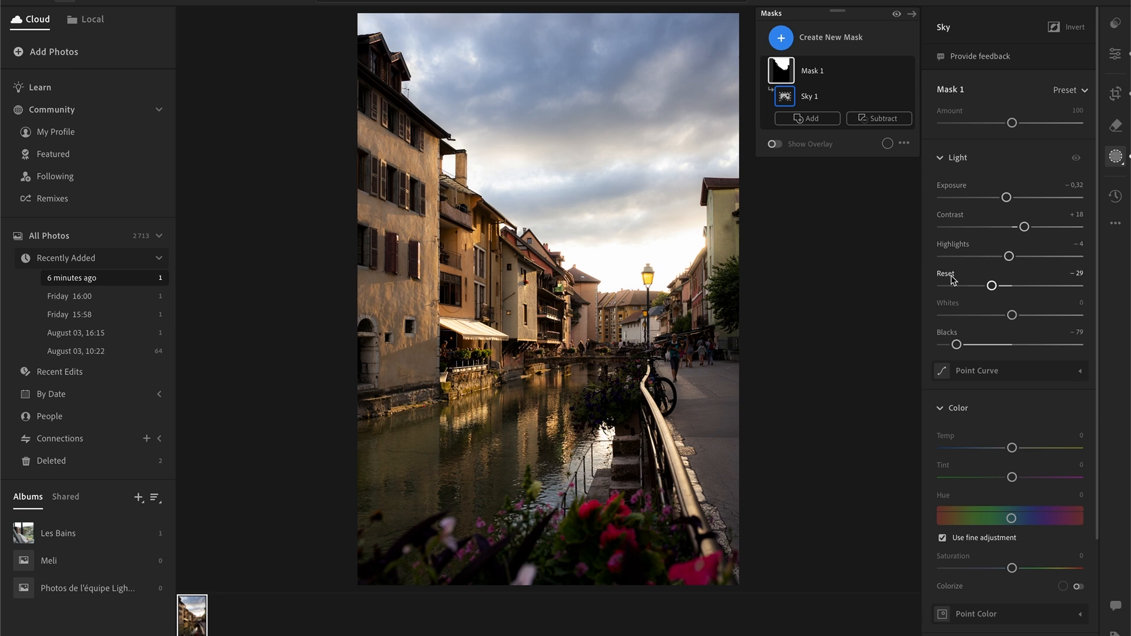
drag(1009, 200, 1007, 201)
Add a tilted radial gradient mask over the bright horizon around the street lamp, with Feather 39.
click(825, 38)
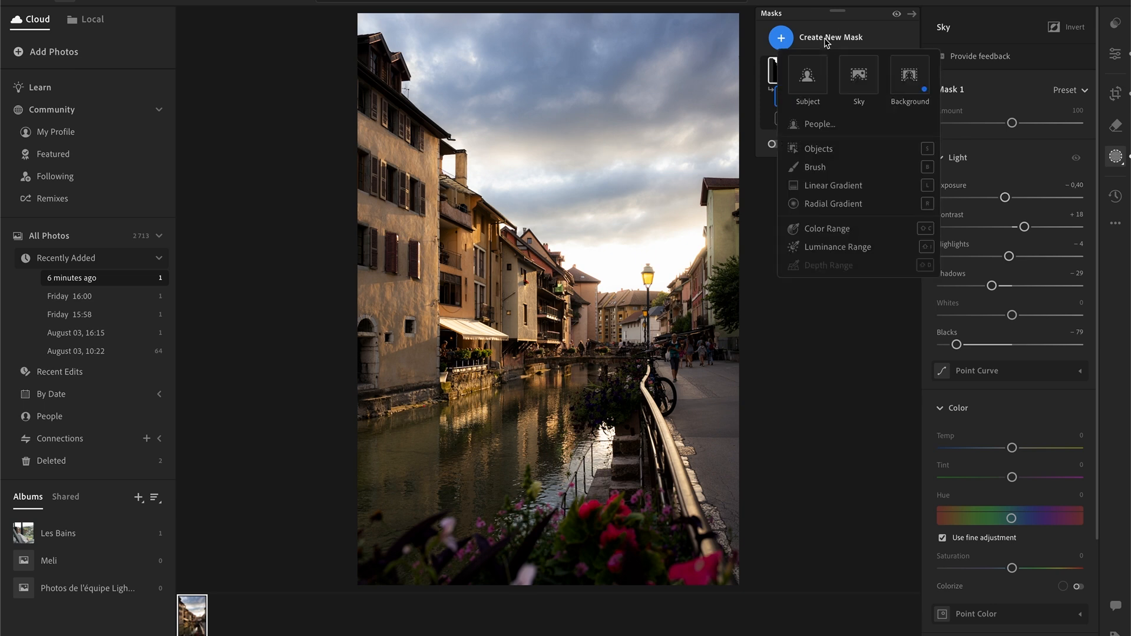
click(856, 204)
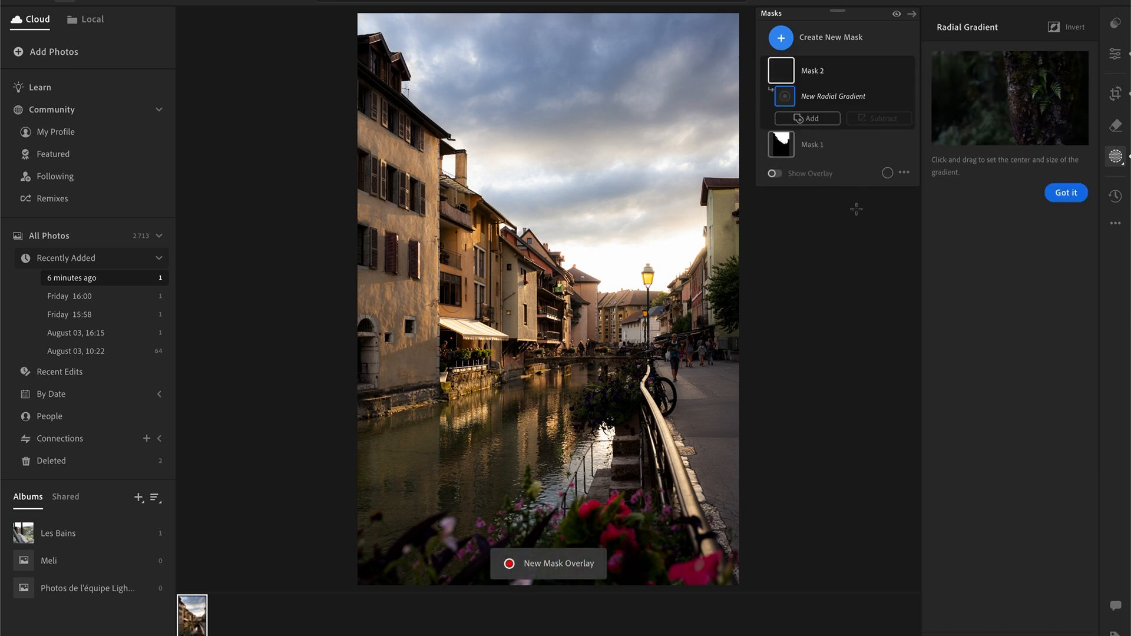
drag(606, 278, 782, 286)
drag(692, 313, 762, 290)
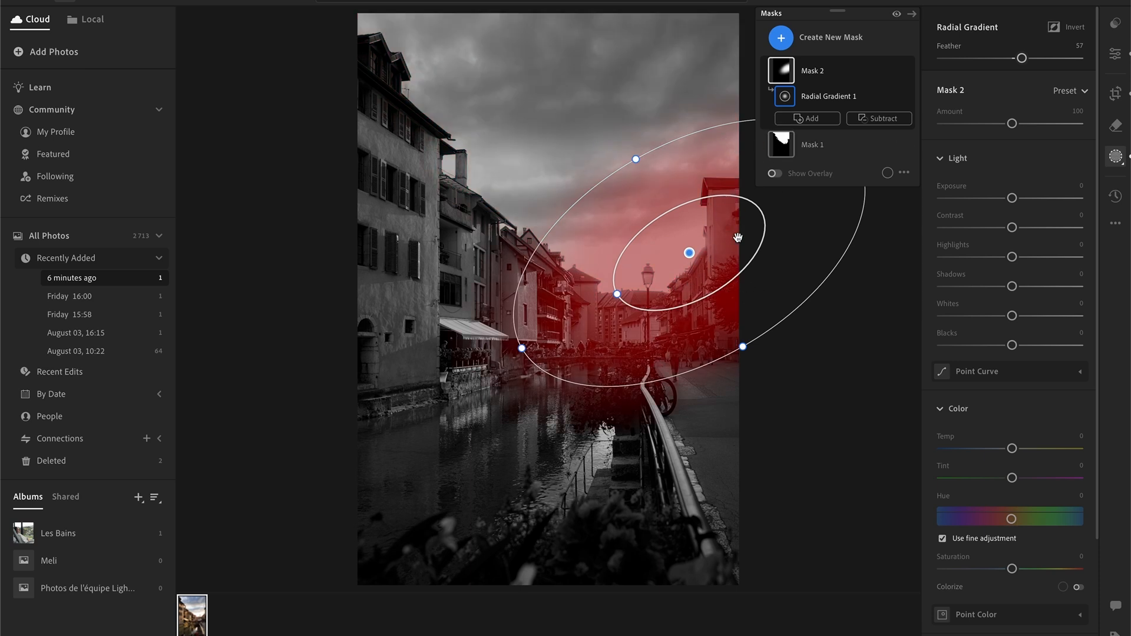
drag(606, 305, 587, 311)
drag(817, 252, 828, 234)
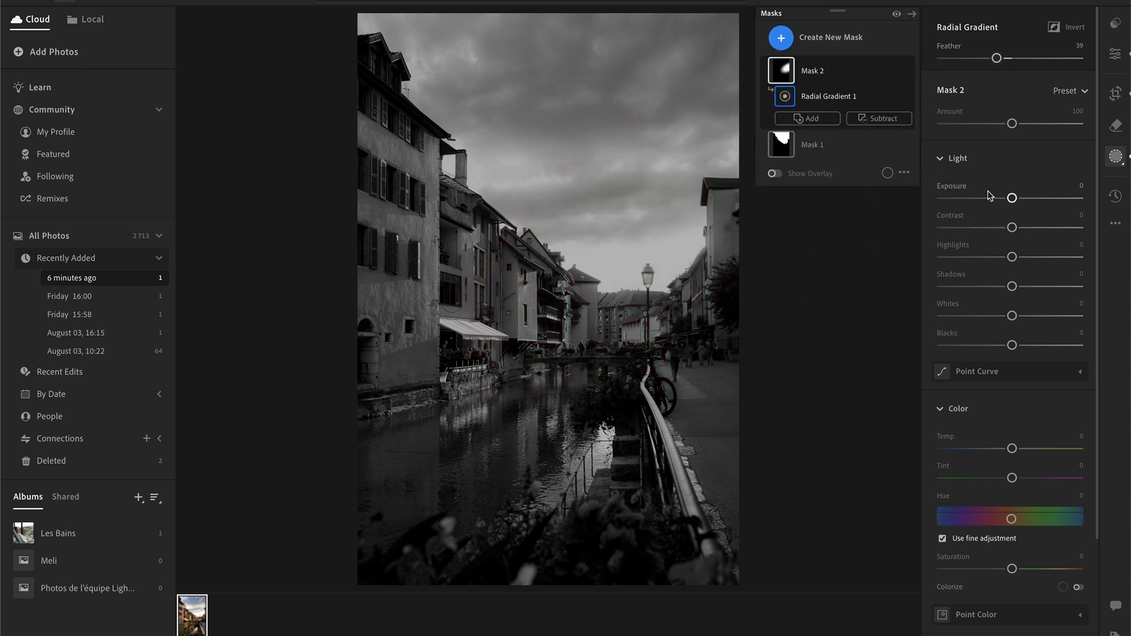
Set the radial gradient mask's Exposure to +0,32, Temp to +15 and Clarity to −38.
drag(1012, 198, 1018, 198)
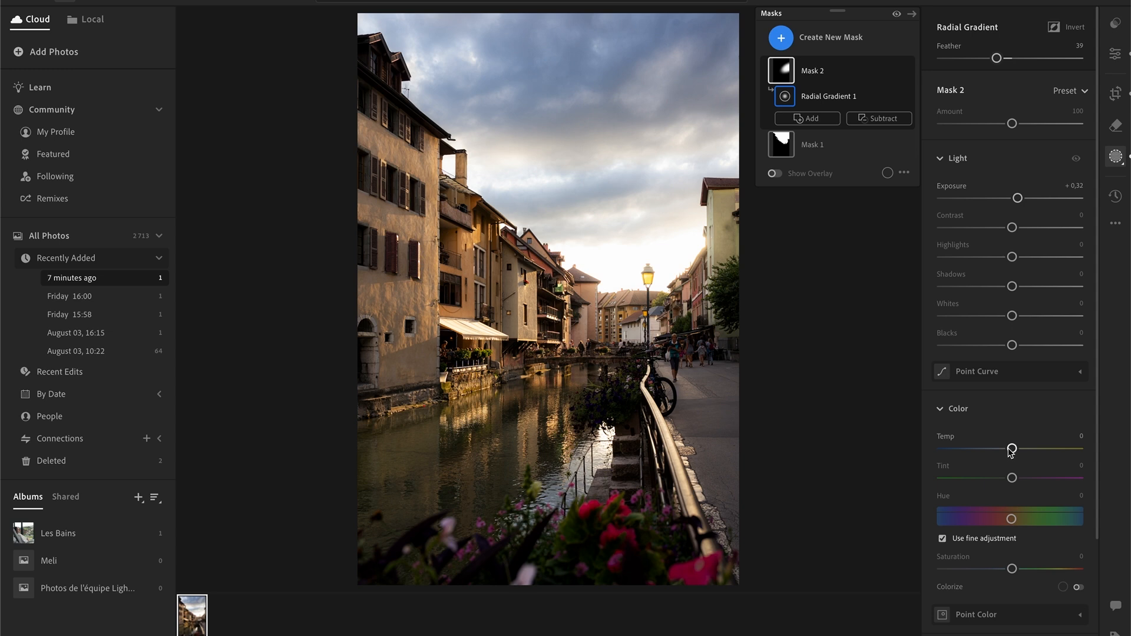
drag(1014, 451, 1023, 450)
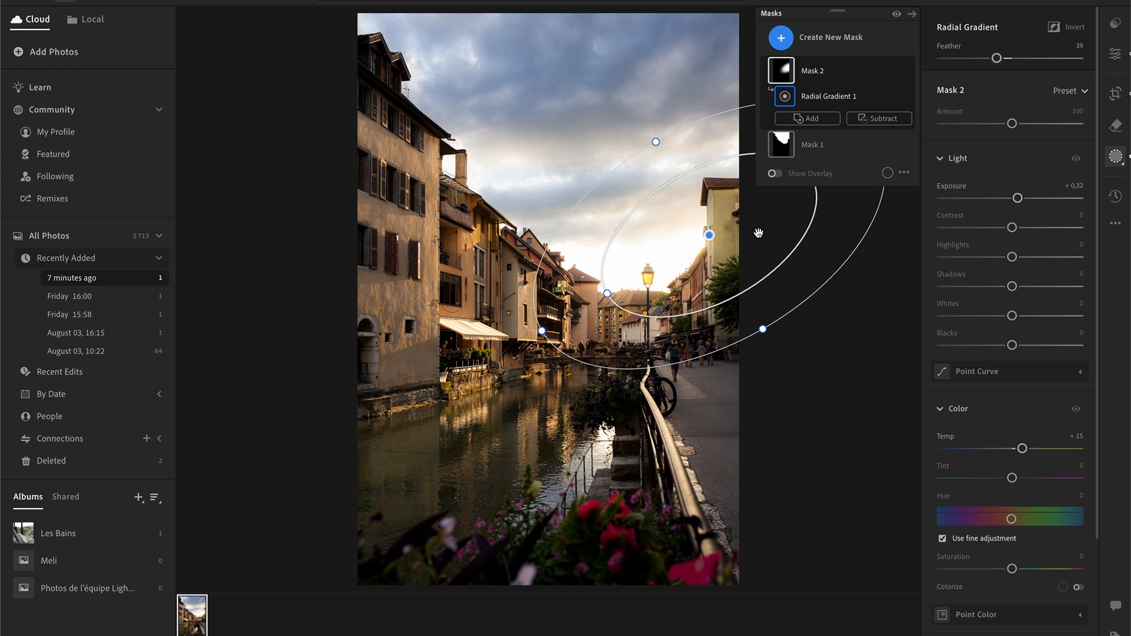
drag(1098, 184, 1112, 336)
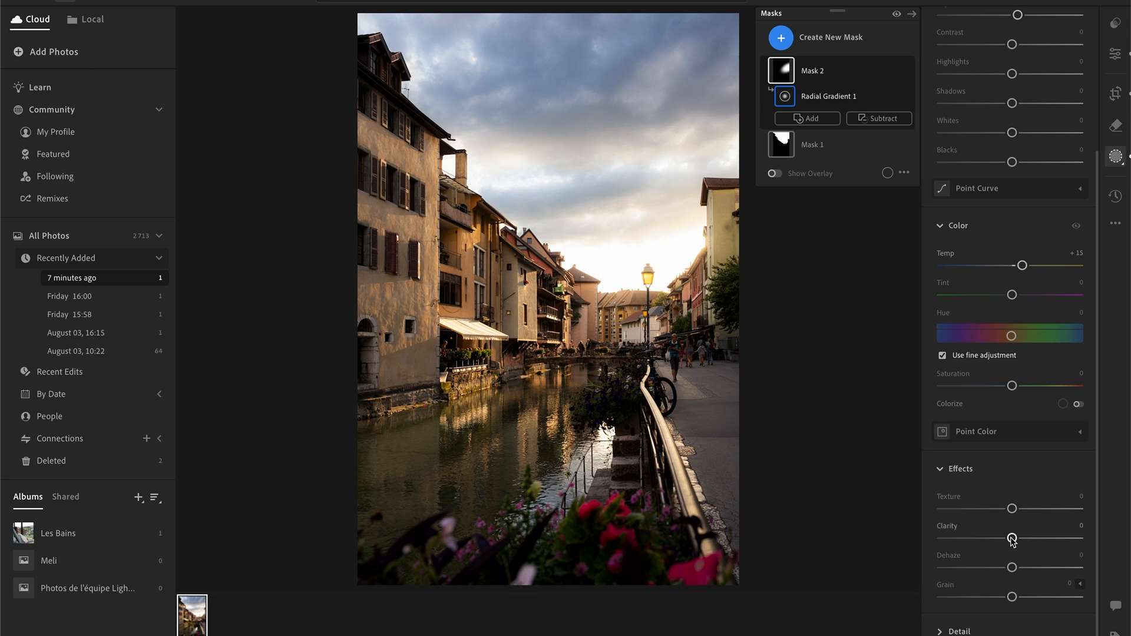
drag(1013, 539, 985, 539)
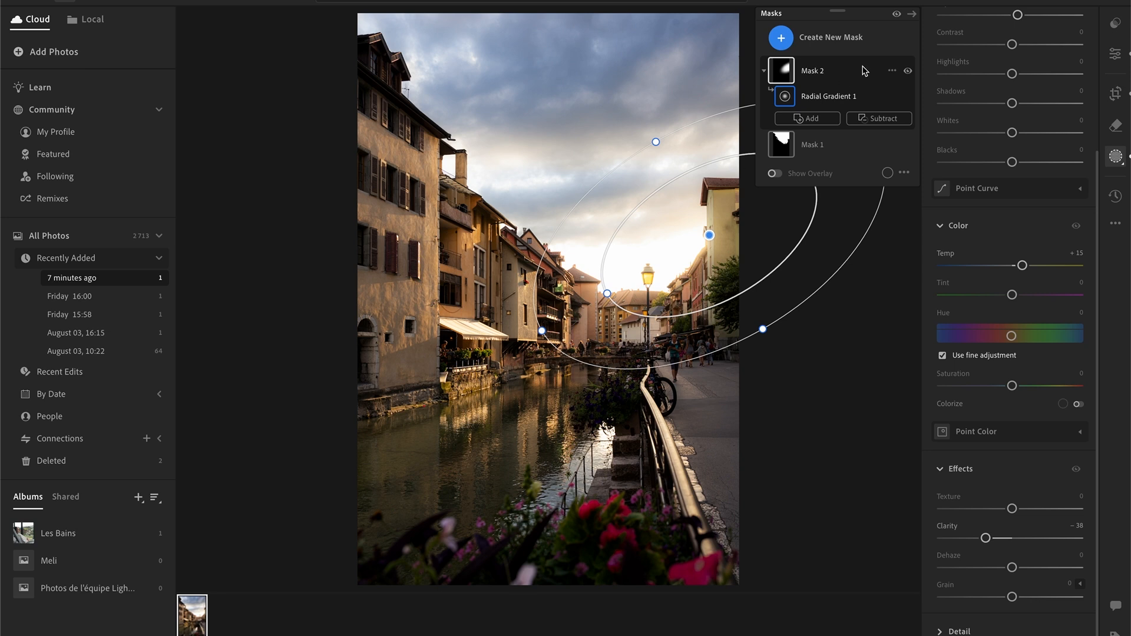
Compare the photo with the radial gradient mask hidden and shown.
click(909, 71)
click(909, 71)
click(913, 71)
click(913, 71)
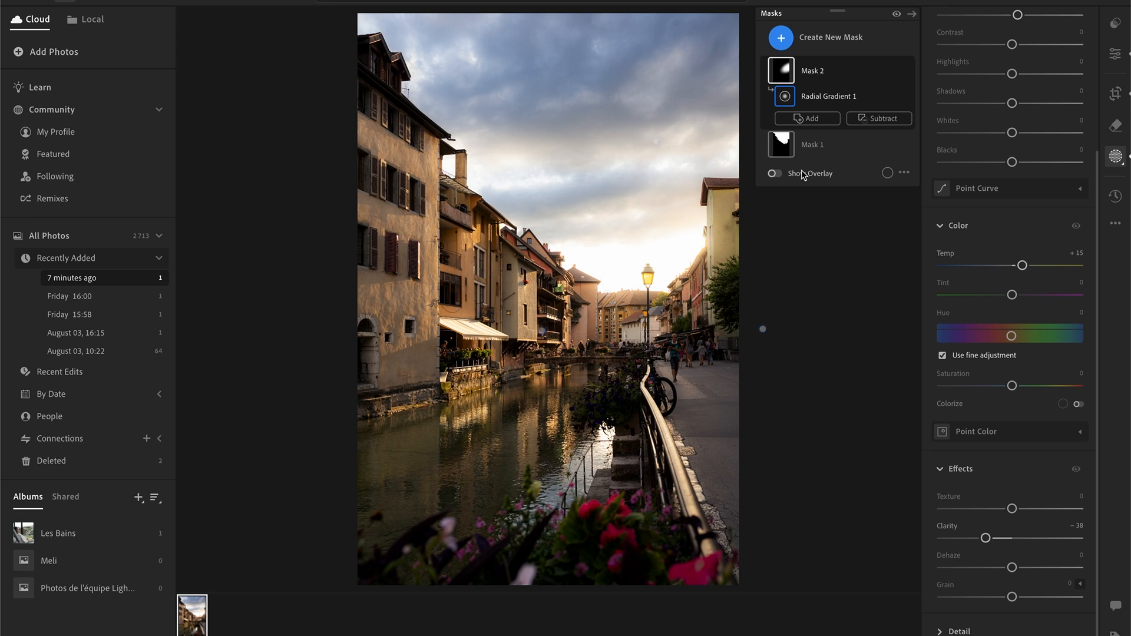
Enlarge the radial gradient and move its centre up and just beyond the photo's right edge.
mouse_move(657, 142)
mouse_down()
mouse_move(623, 114)
mouse_move(647, 126)
mouse_up()
drag(607, 295, 739, 245)
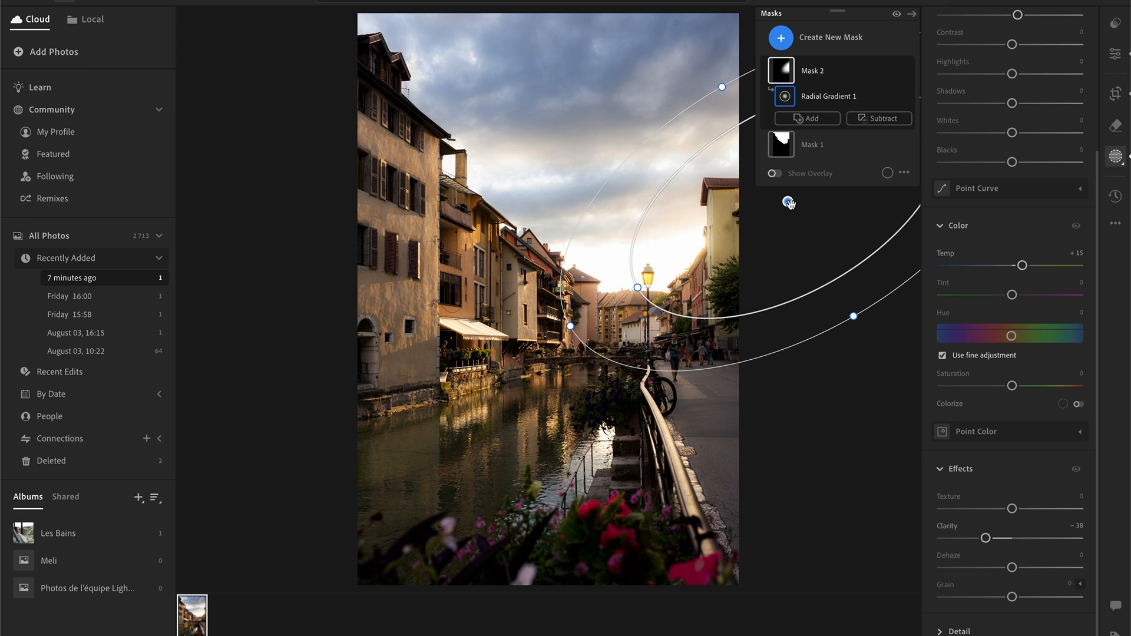
mouse_move(792, 203)
drag(801, 208, 796, 211)
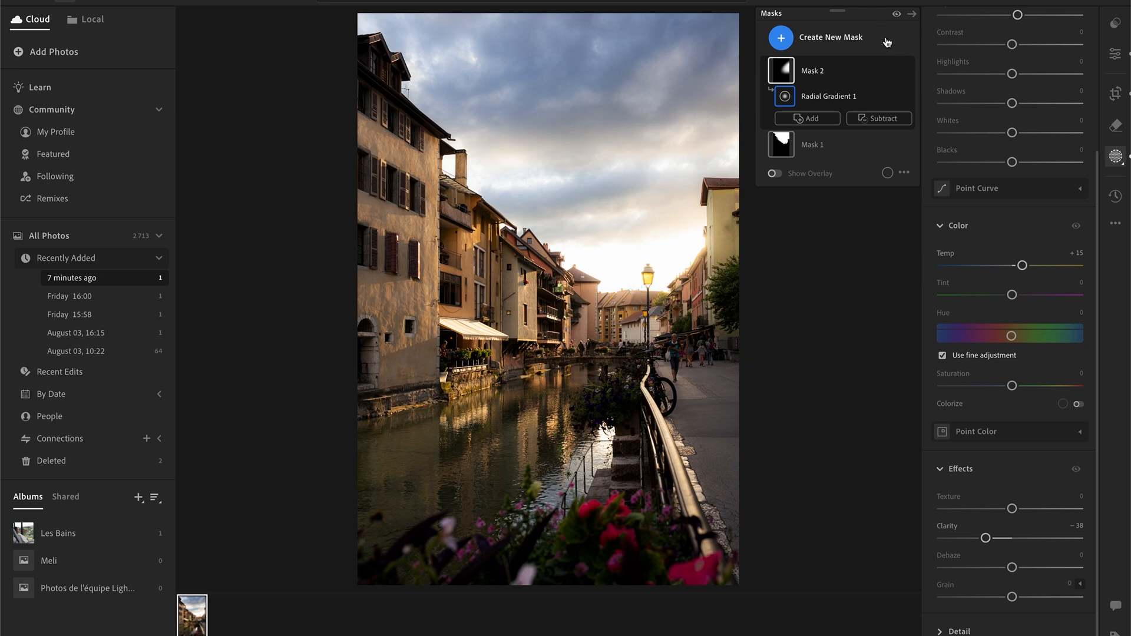
Compare the photo with and without the radial gradient mask, and compare the edited photo with the original.
click(910, 72)
click(909, 72)
click(1120, 55)
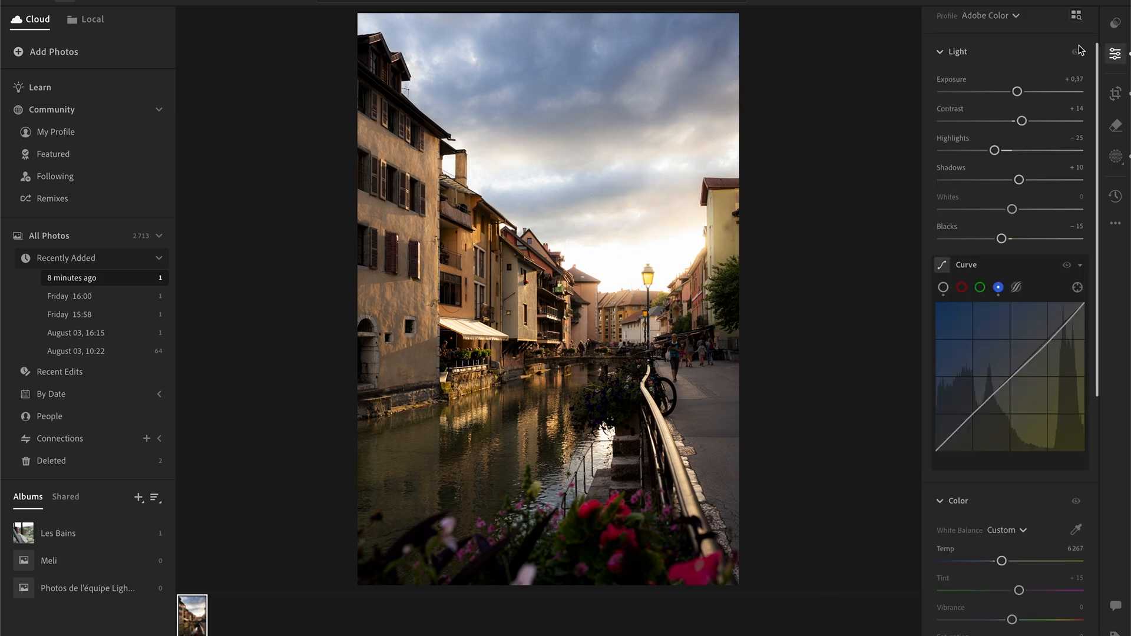
key(backslash)
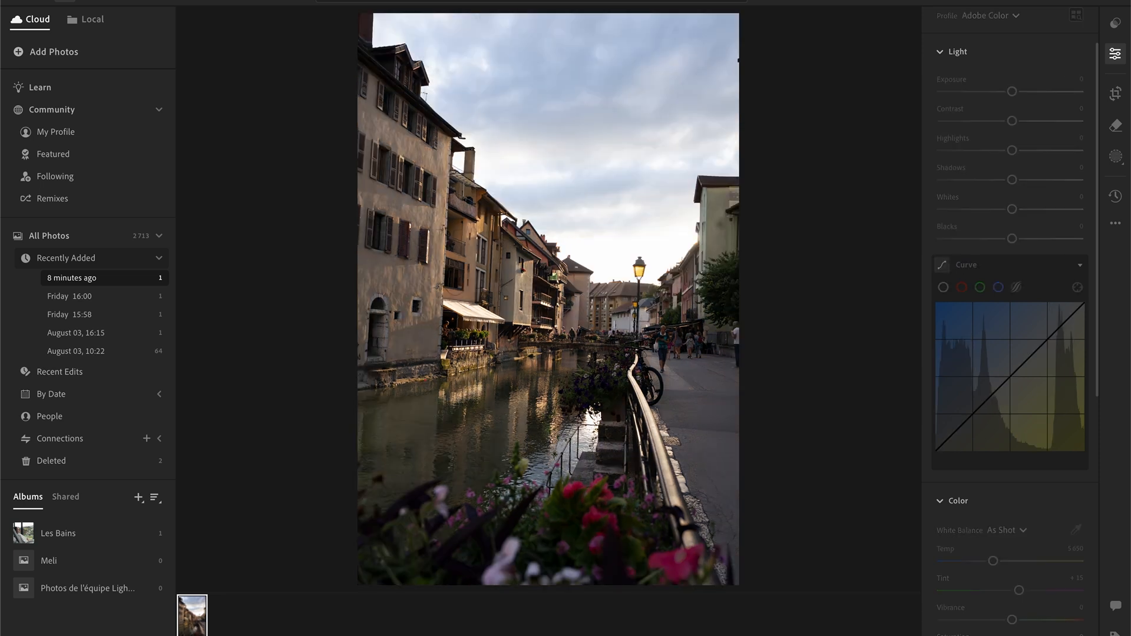
Add a luminance range mask sampled from the sunlit facade of the large building beside the canal.
click(1115, 157)
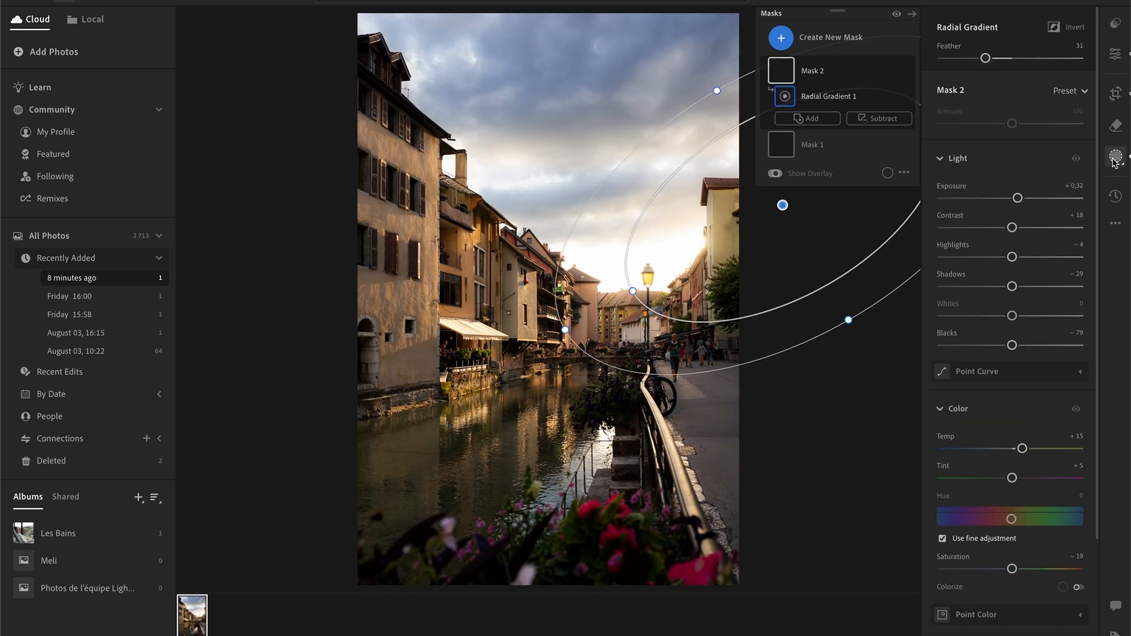
click(817, 41)
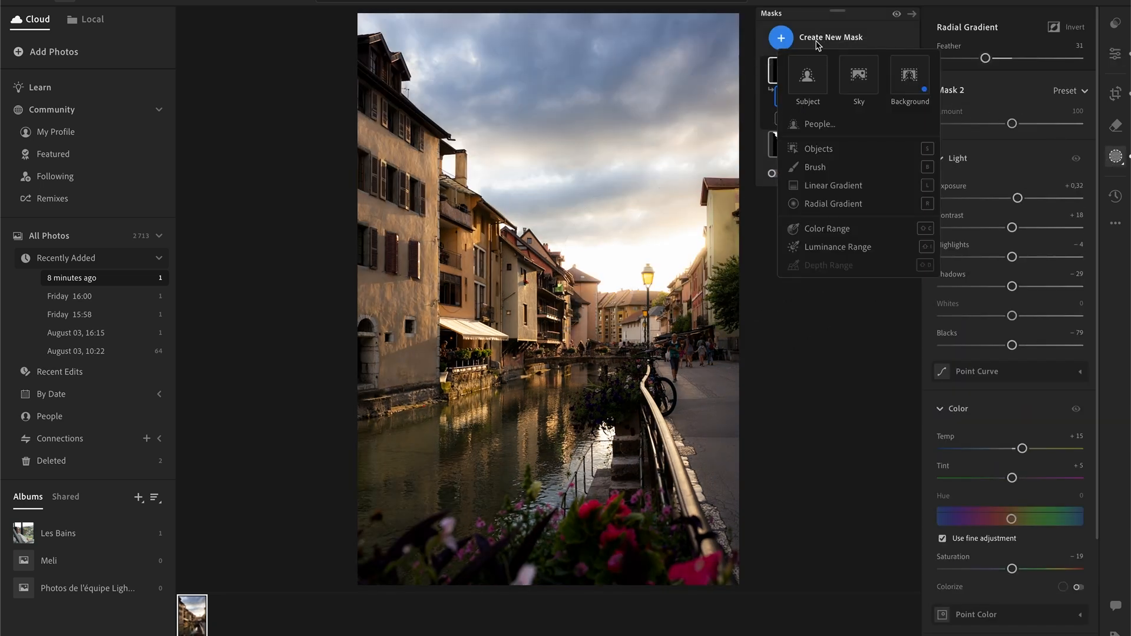
click(876, 253)
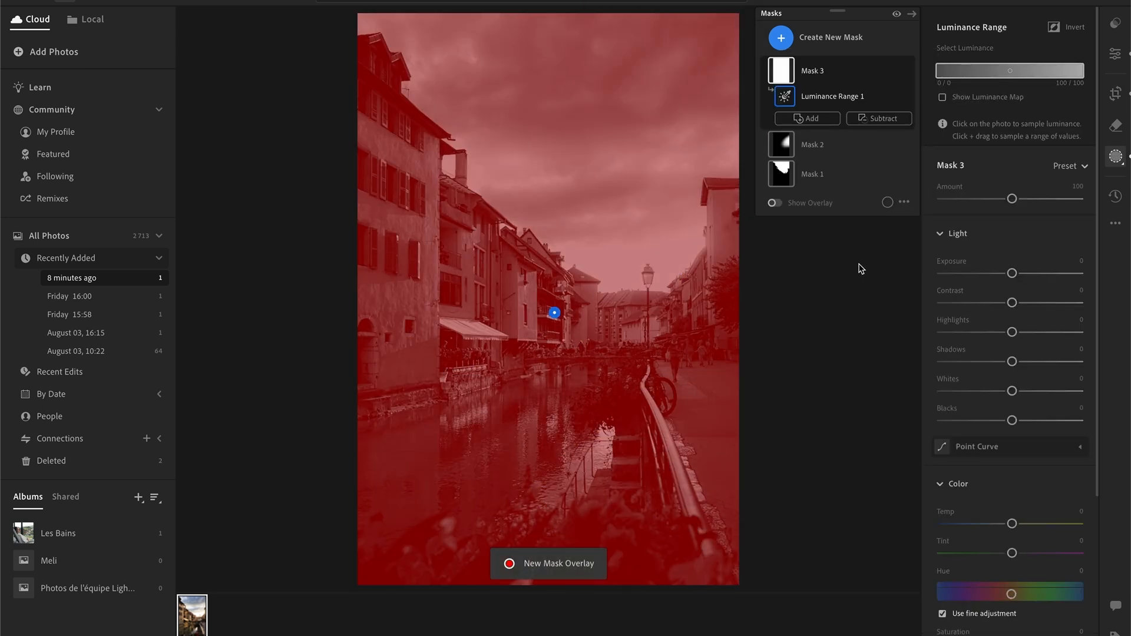
click(393, 211)
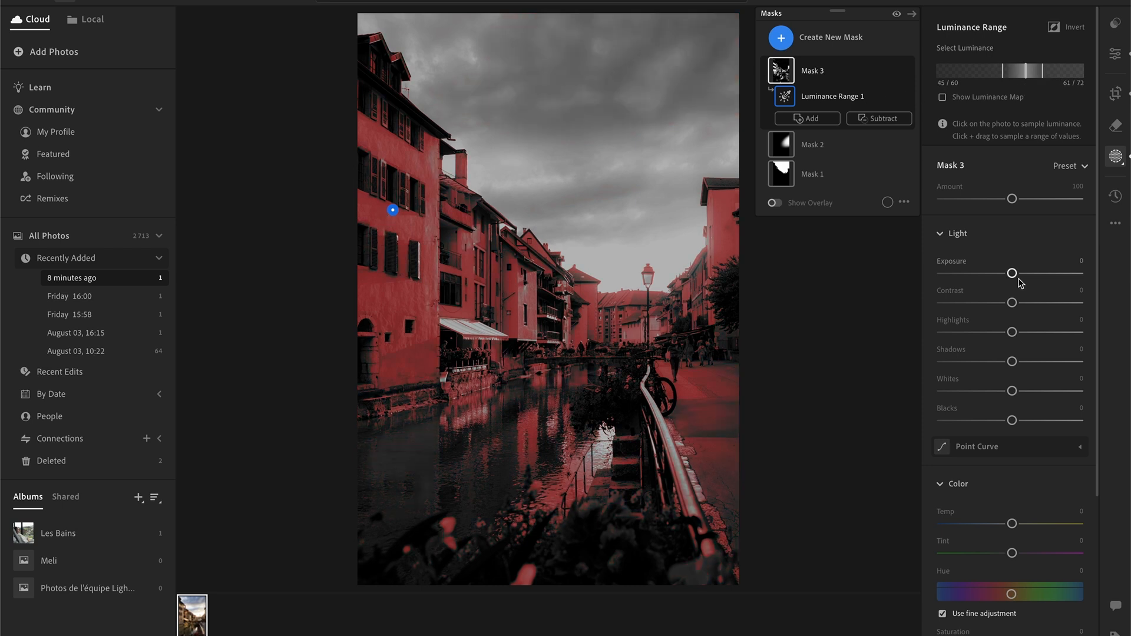
Set the luminance range mask's Exposure to −0,20 and Shadows to −5, and raise its Contrast slightly.
drag(1012, 273, 1009, 274)
drag(1012, 362, 1009, 362)
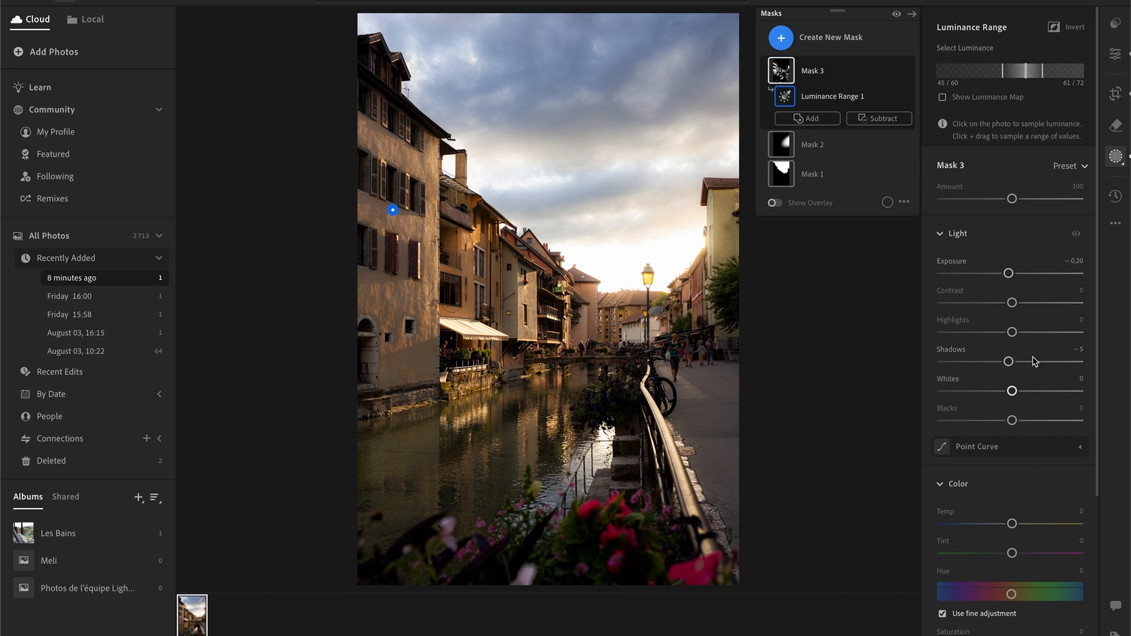
drag(1013, 303, 1018, 302)
Compare the photo with the luminance range mask hidden and shown.
click(908, 72)
click(908, 71)
click(908, 72)
click(909, 73)
click(908, 73)
click(908, 73)
Compare the fully edited photo with its unedited original.
click(1116, 54)
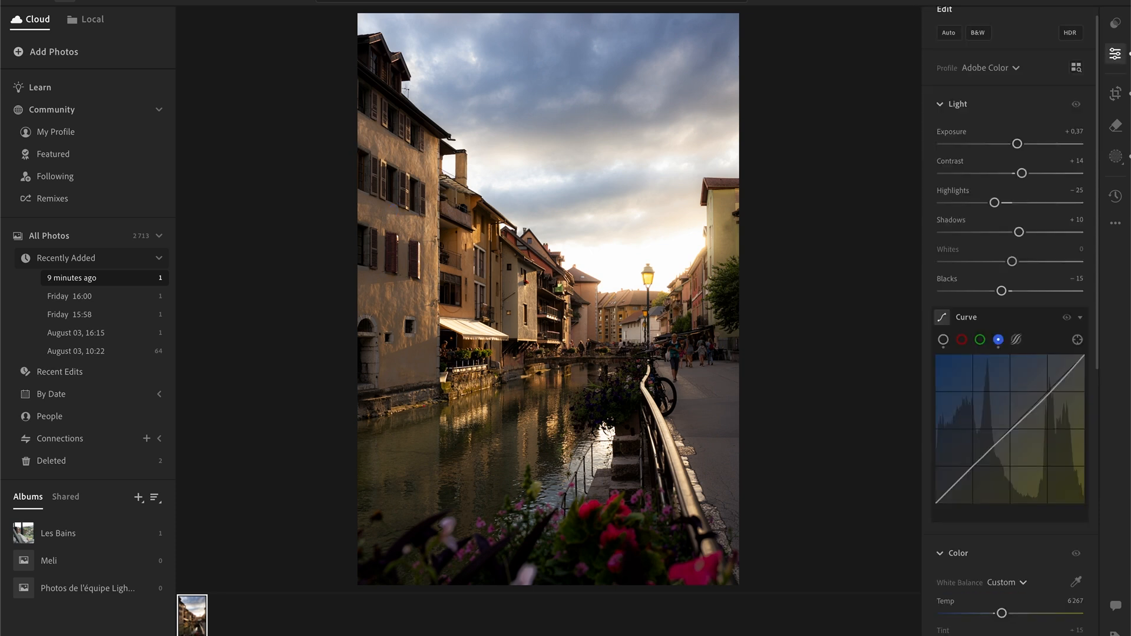
key(backslash)
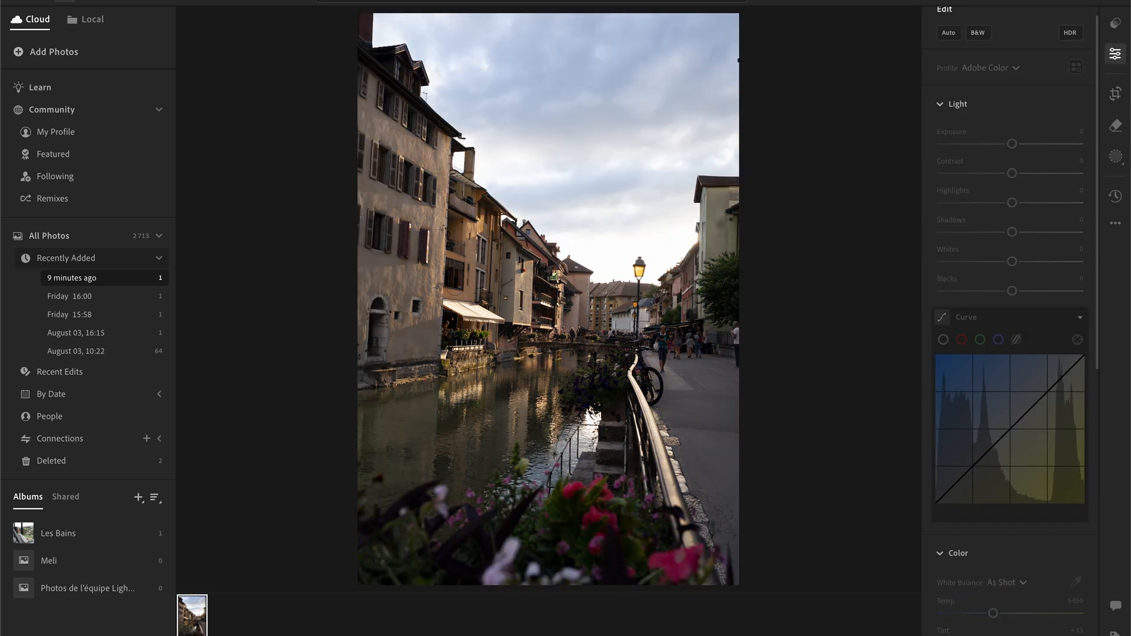
key(backslash)
key(backslash)
key(backslash)
Turn off the photo's Auto Upright geometry correction and return to the Edit settings.
click(1115, 98)
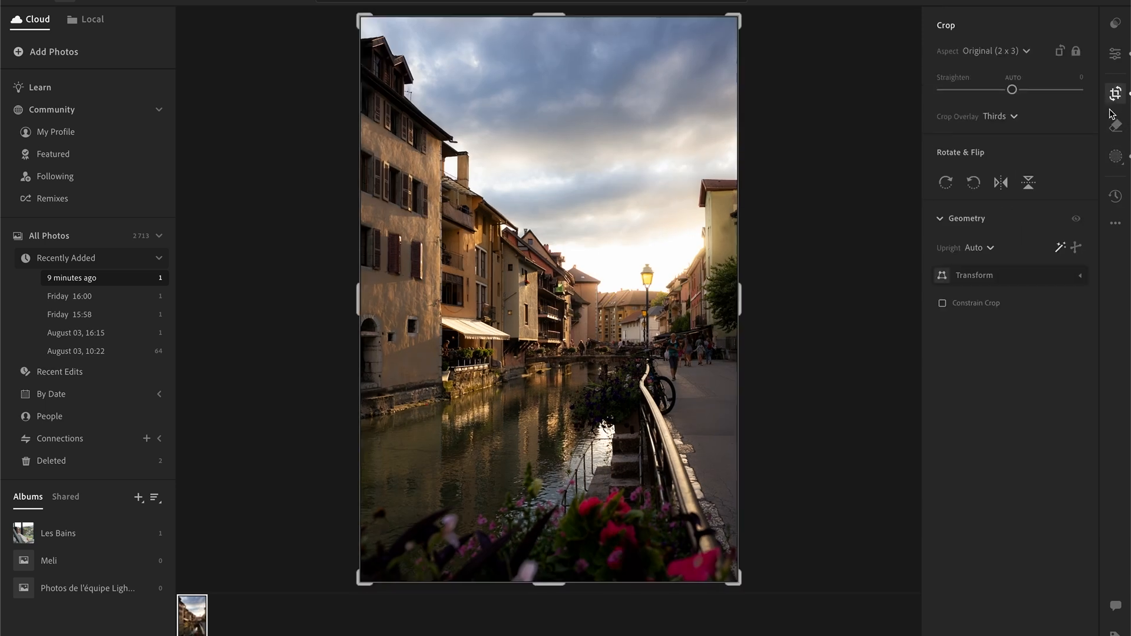
click(968, 223)
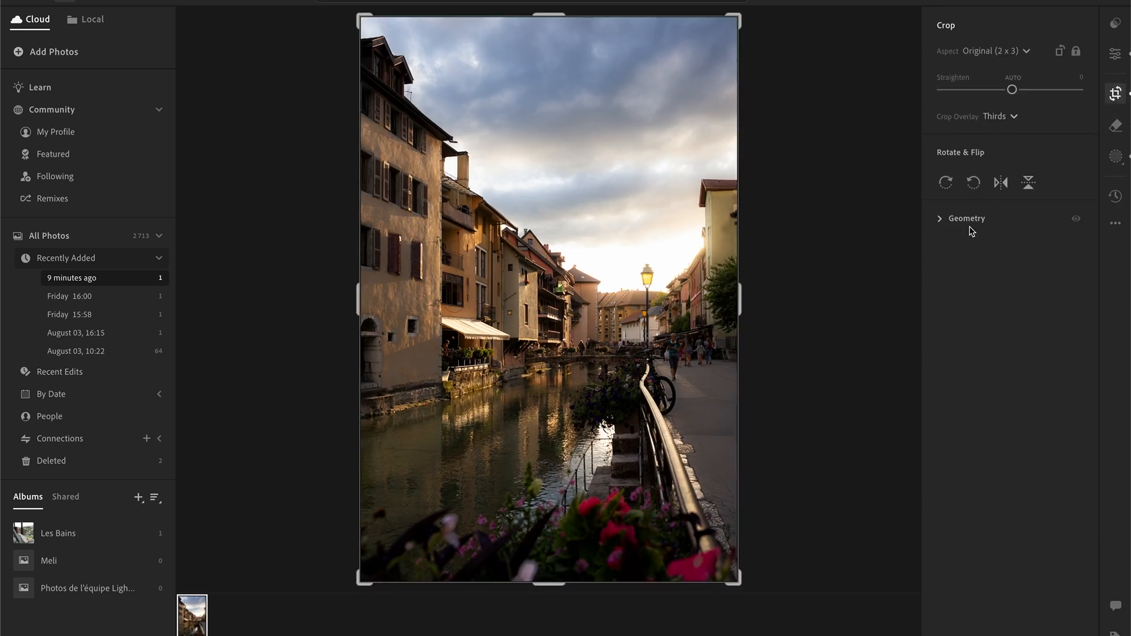
key(e)
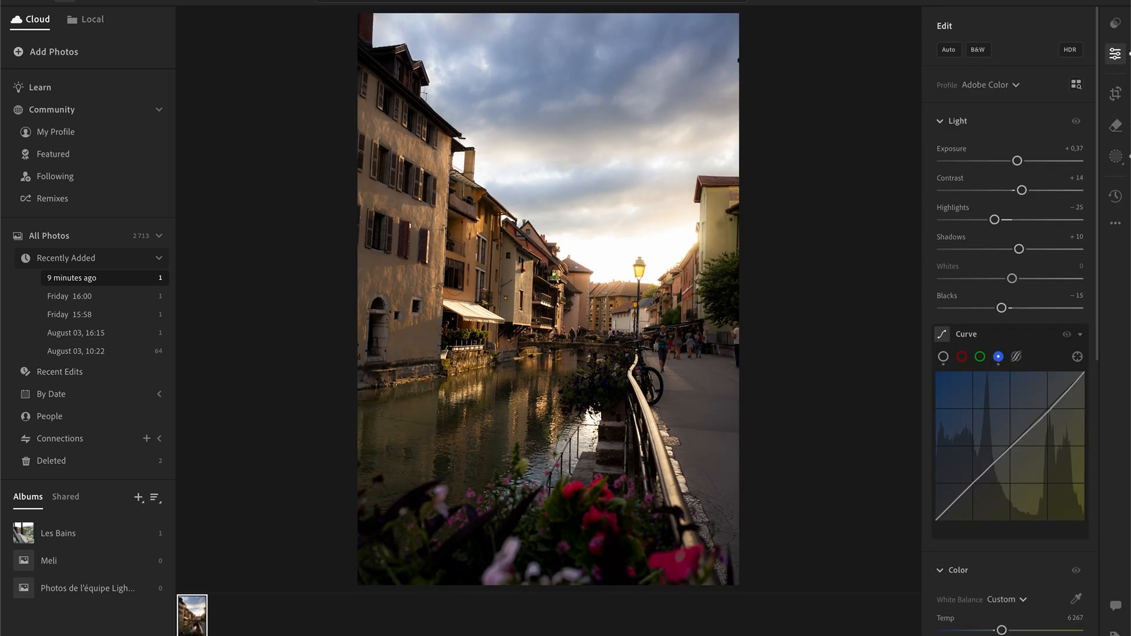
Compare the edited photo with the original, and view it with the Effects adjustments hidden and shown.
key(backslash)
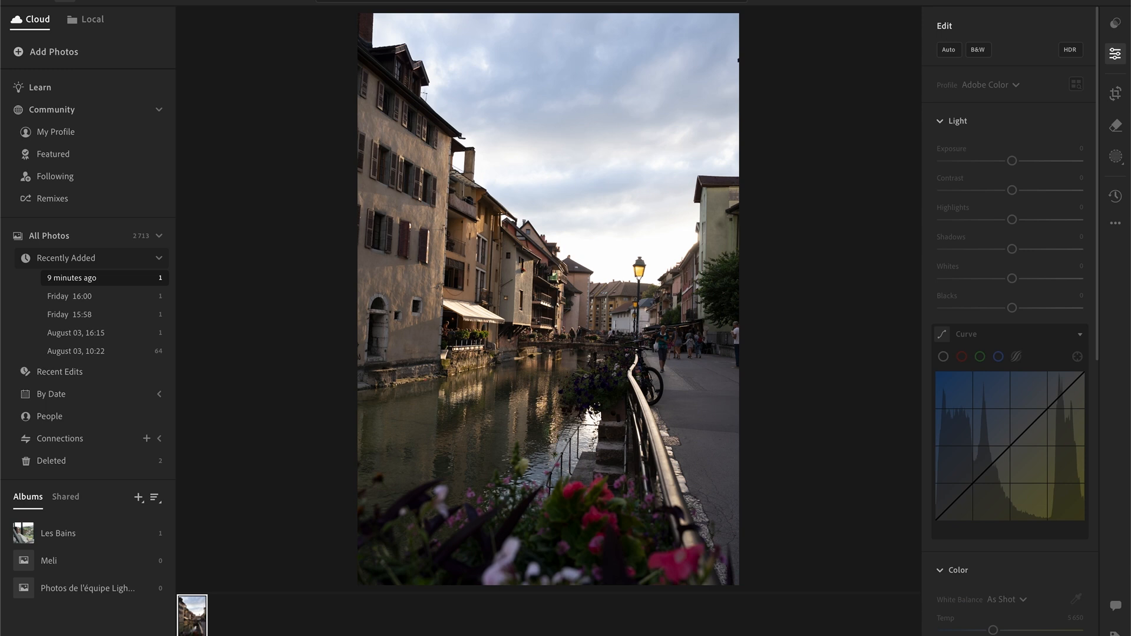
key(backslash)
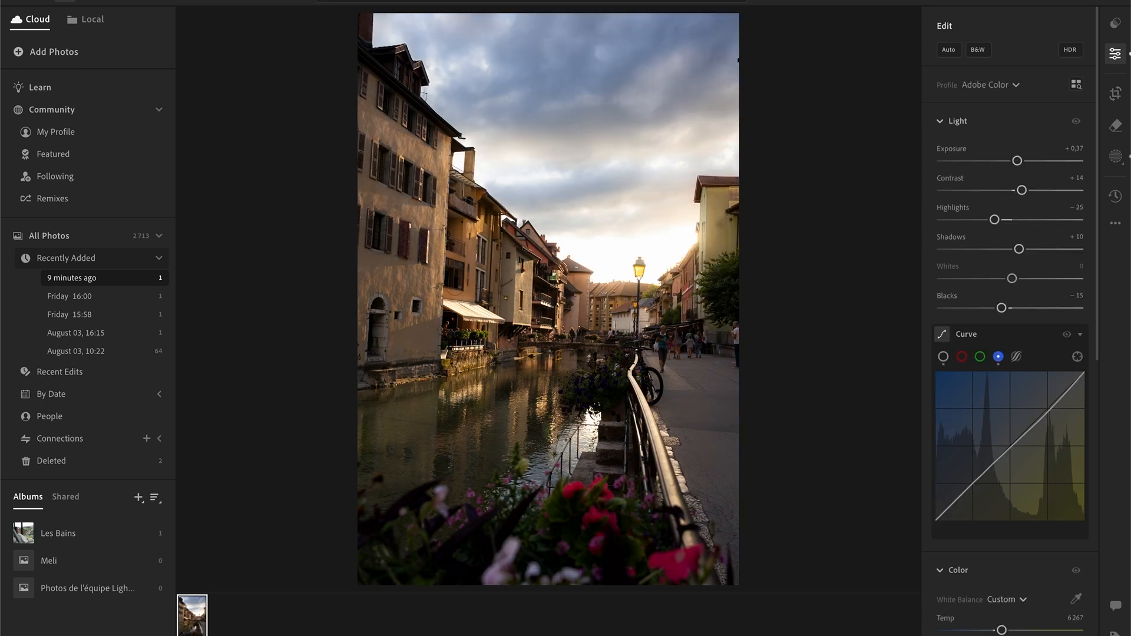
key(backslash)
key(backslash)
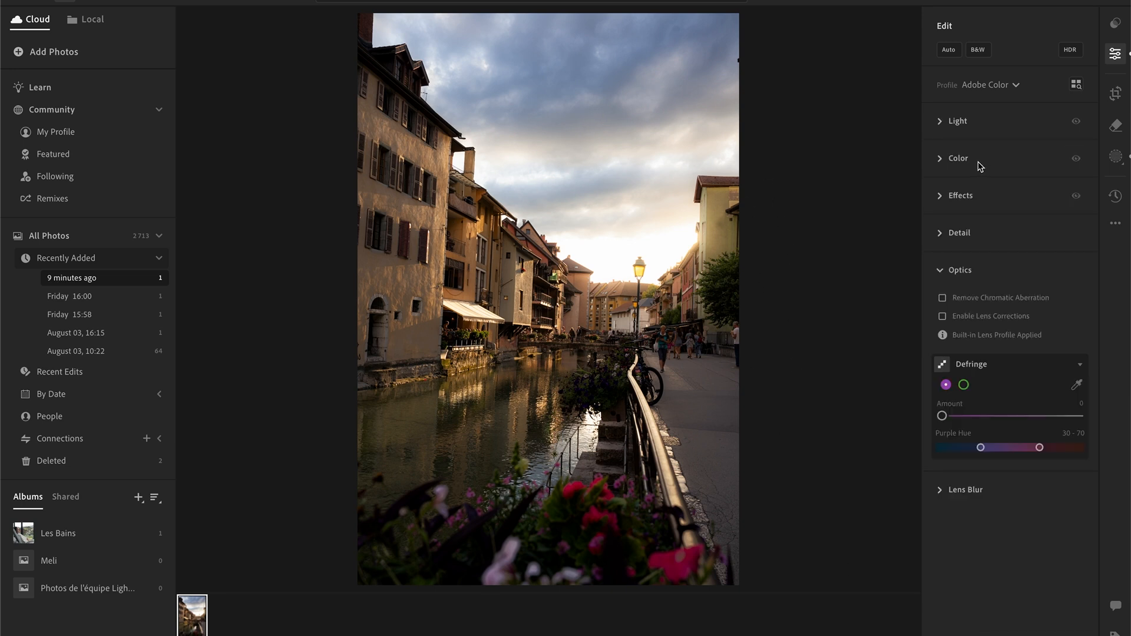
click(1077, 198)
click(1078, 201)
click(1076, 204)
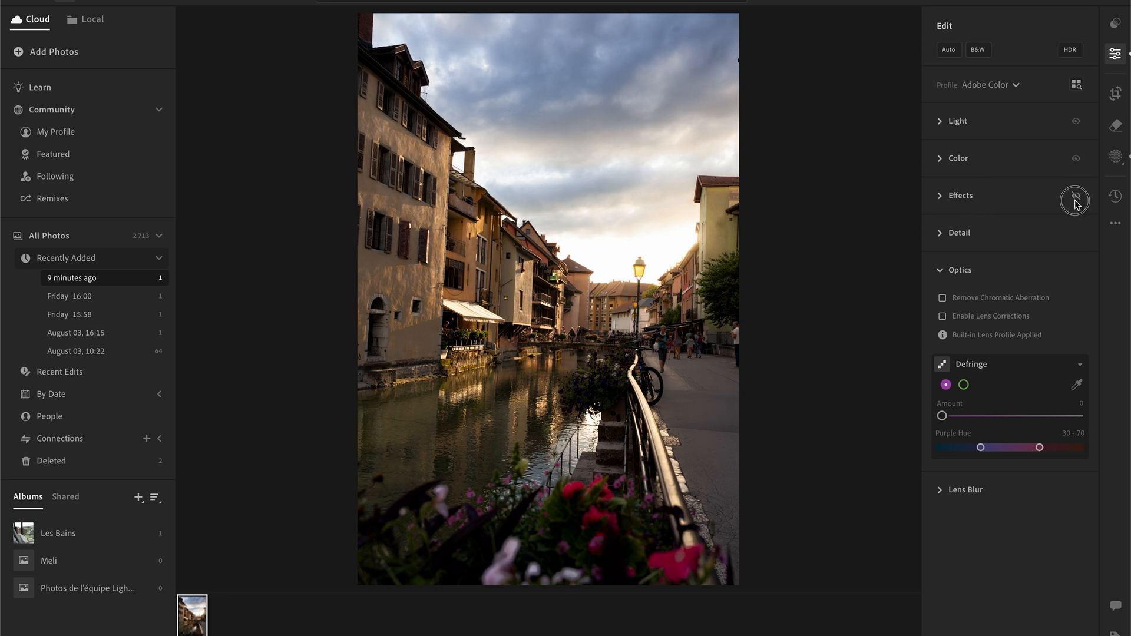
Try a Dehaze value of −34 on the photo, and return it to neutral.
click(960, 196)
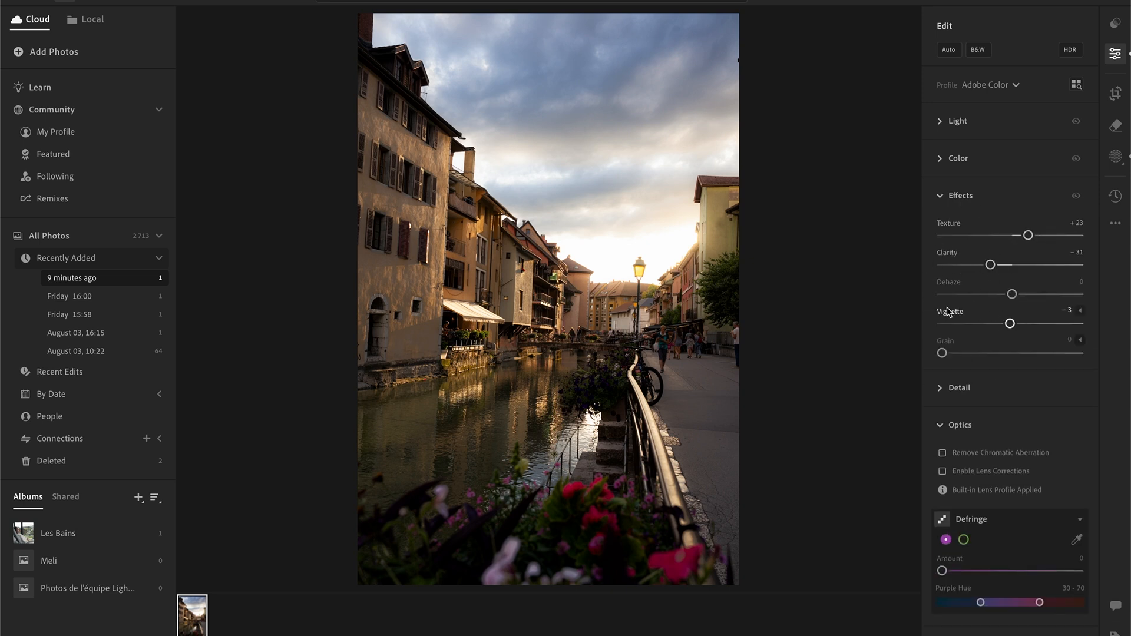
drag(1015, 298, 990, 301)
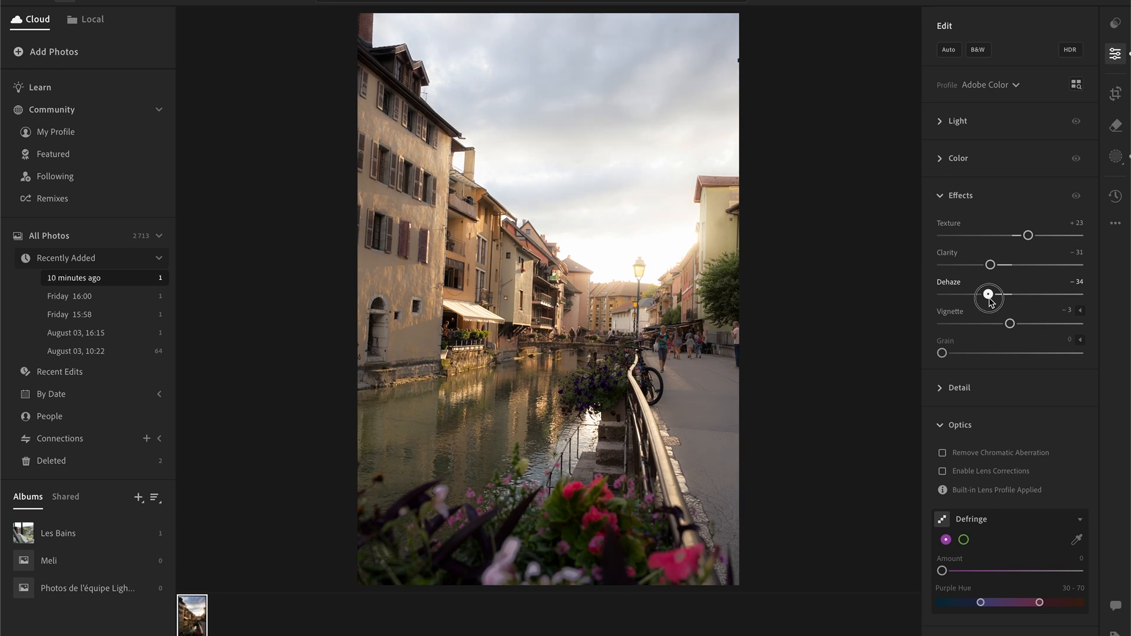
drag(990, 300, 1012, 294)
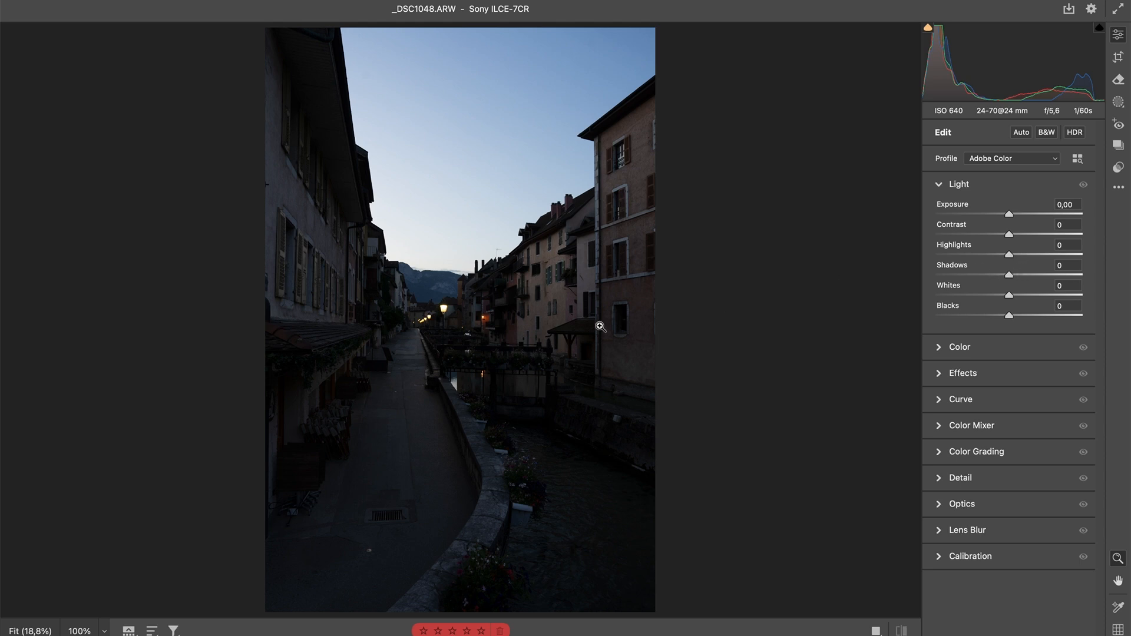
In Camera Raw, set _DSC1048.ARW to Exposure +0,80, Highlights −19, Shadows +68 and Blacks +37.
drag(1013, 212, 1019, 215)
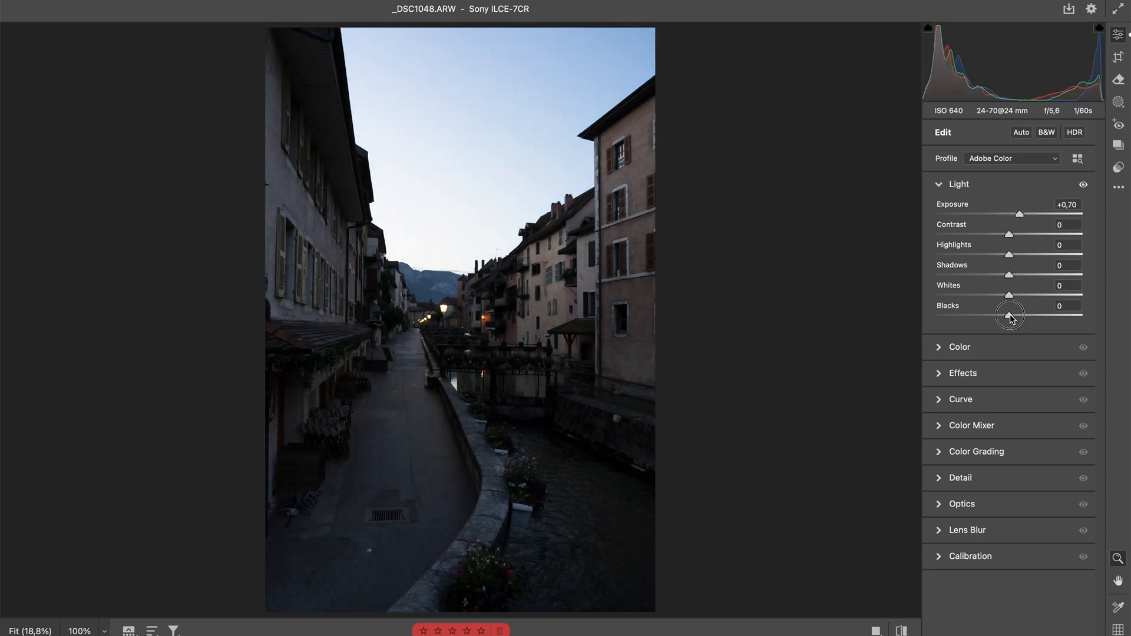
drag(1021, 281, 1061, 283)
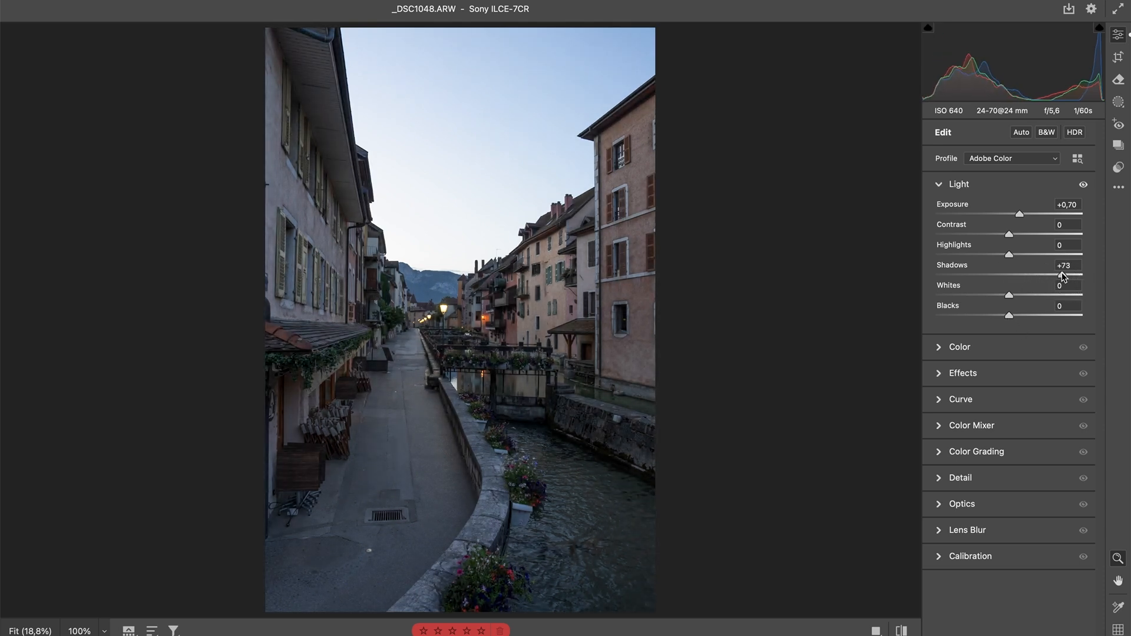
drag(1063, 275, 1059, 275)
drag(1011, 320, 1040, 319)
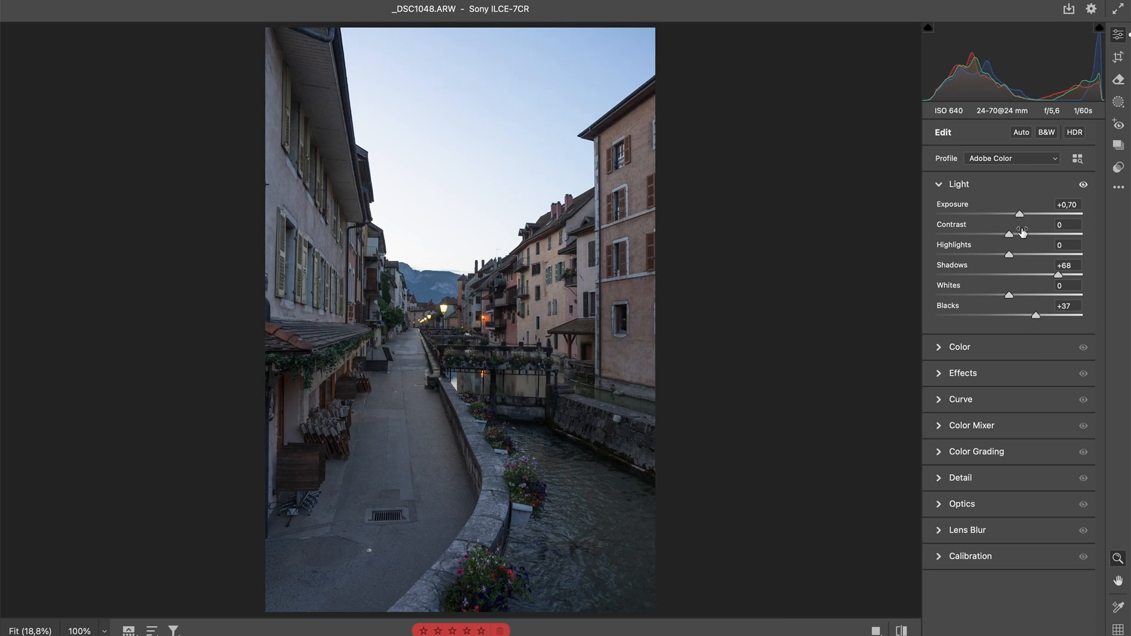
drag(1024, 216, 1023, 217)
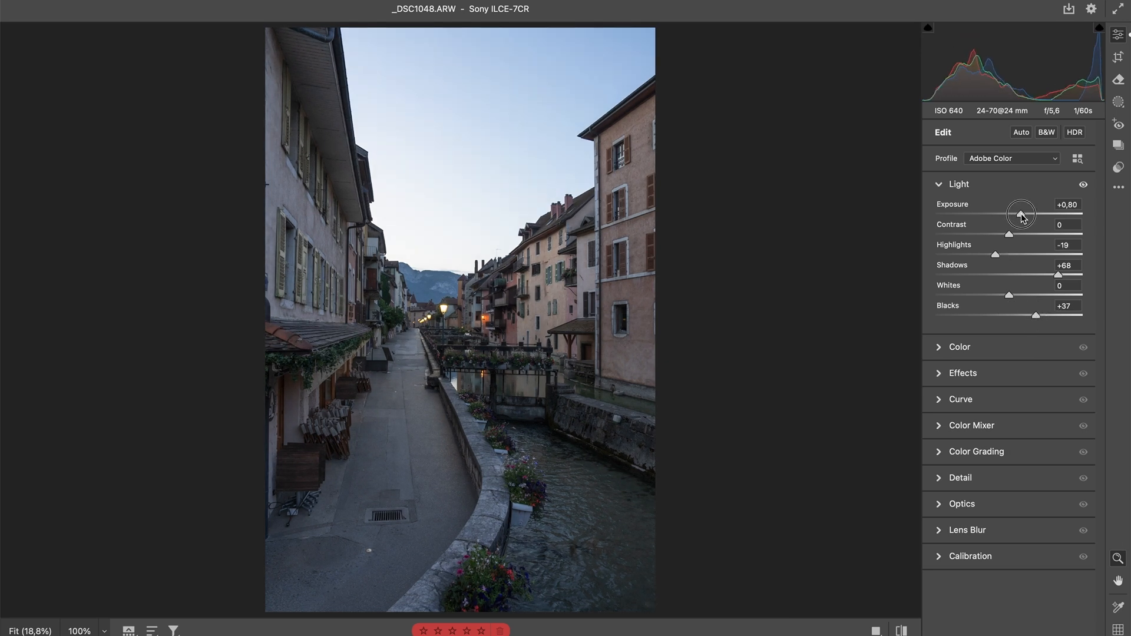
Warm the white balance to a Temperature of 7300 and raise the Vibrance slightly.
click(1007, 345)
drag(1009, 264, 1014, 263)
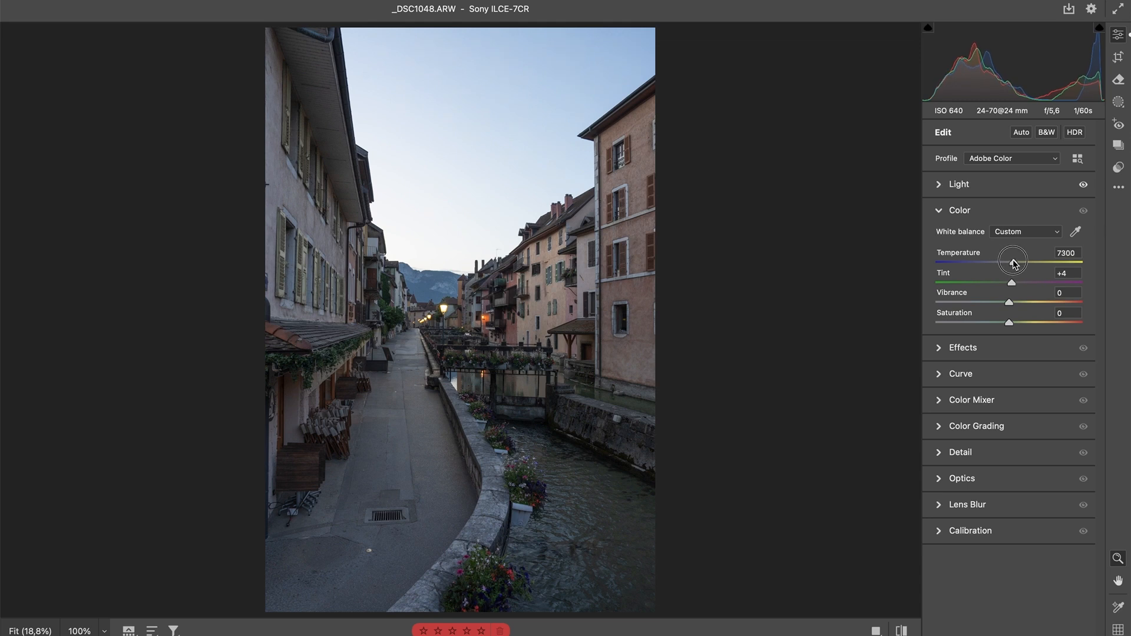
drag(1009, 303, 1016, 304)
click(976, 218)
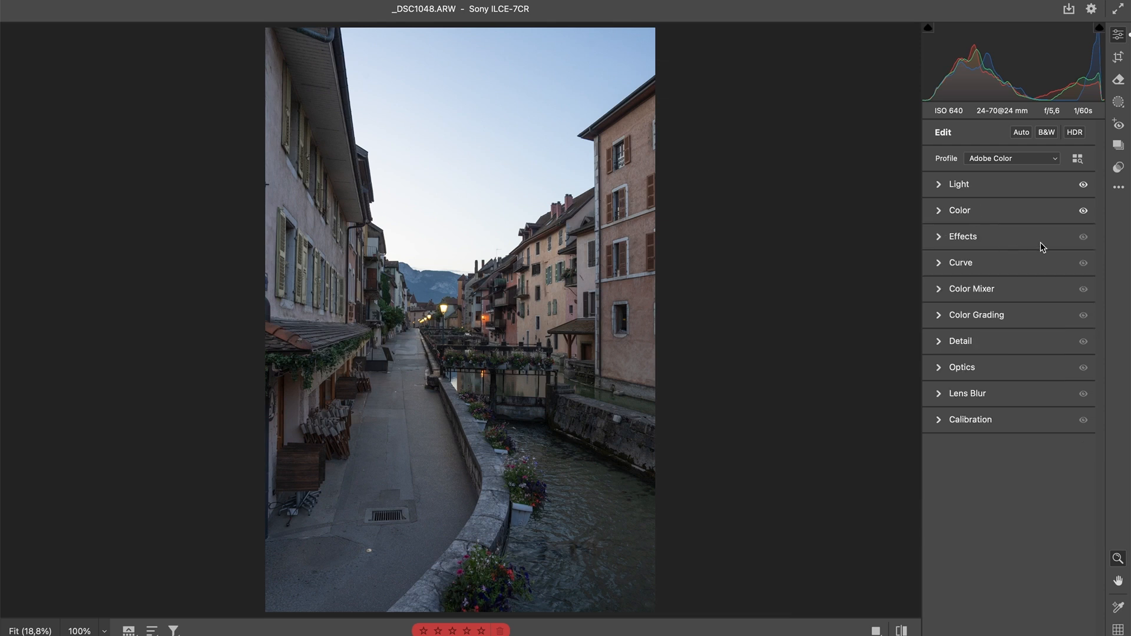
Lower the blue curve's highlights to output 191 at input 197.
click(1018, 258)
drag(1047, 337, 1049, 338)
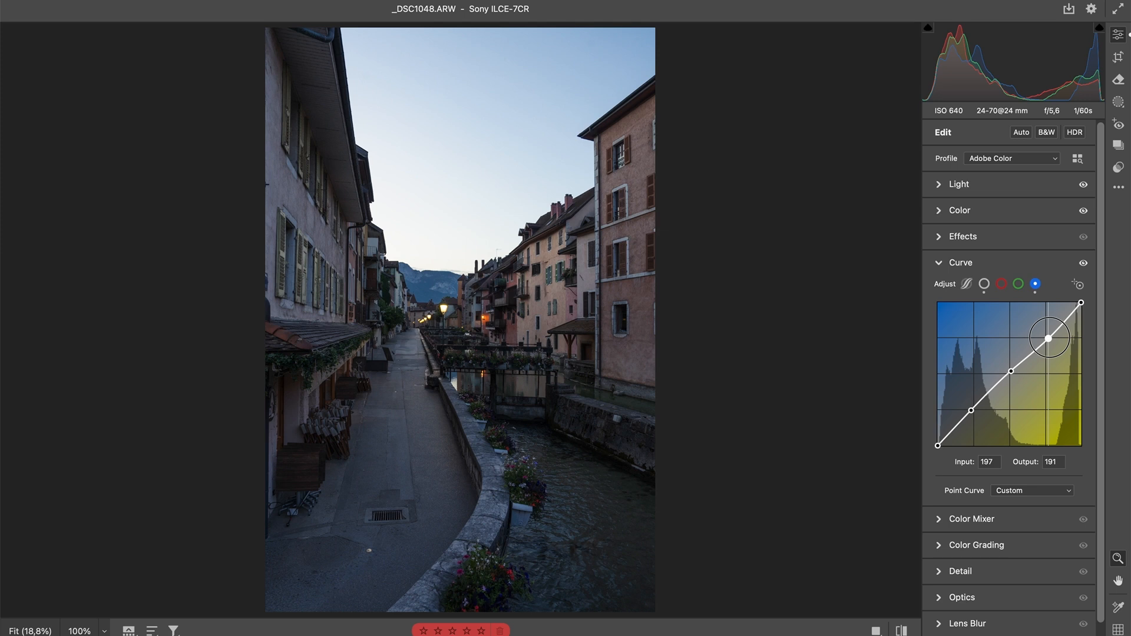
Anchor the red curve's midpoint, lower its highlights to output 190 at input 194, and lift the main curve's shadows slightly.
click(1002, 284)
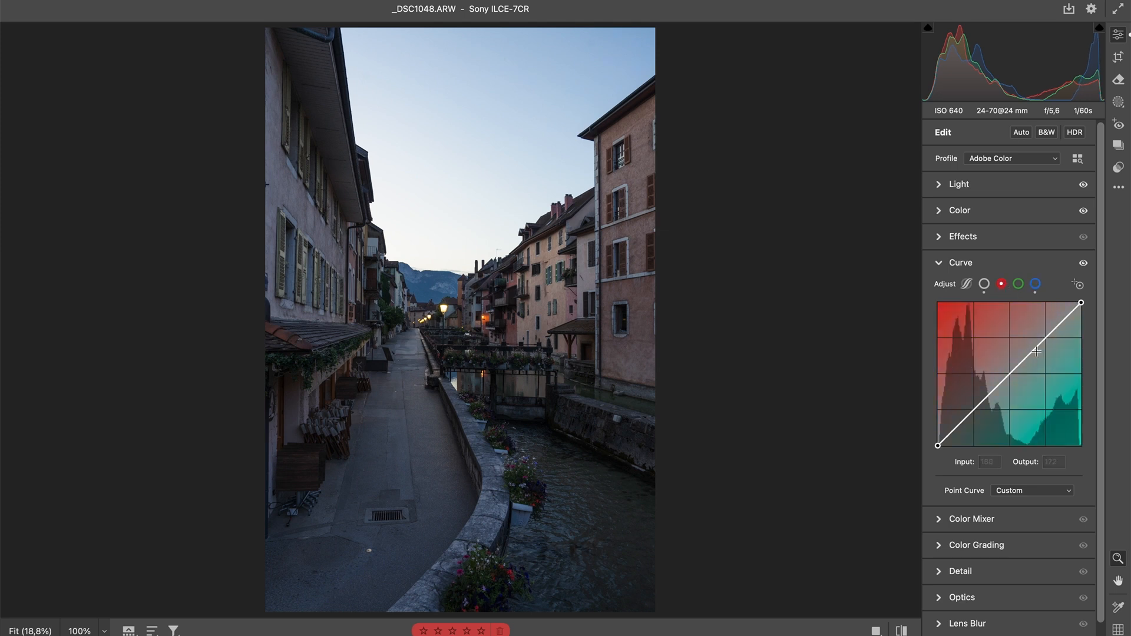
click(1013, 373)
click(1048, 338)
drag(1049, 338, 1047, 339)
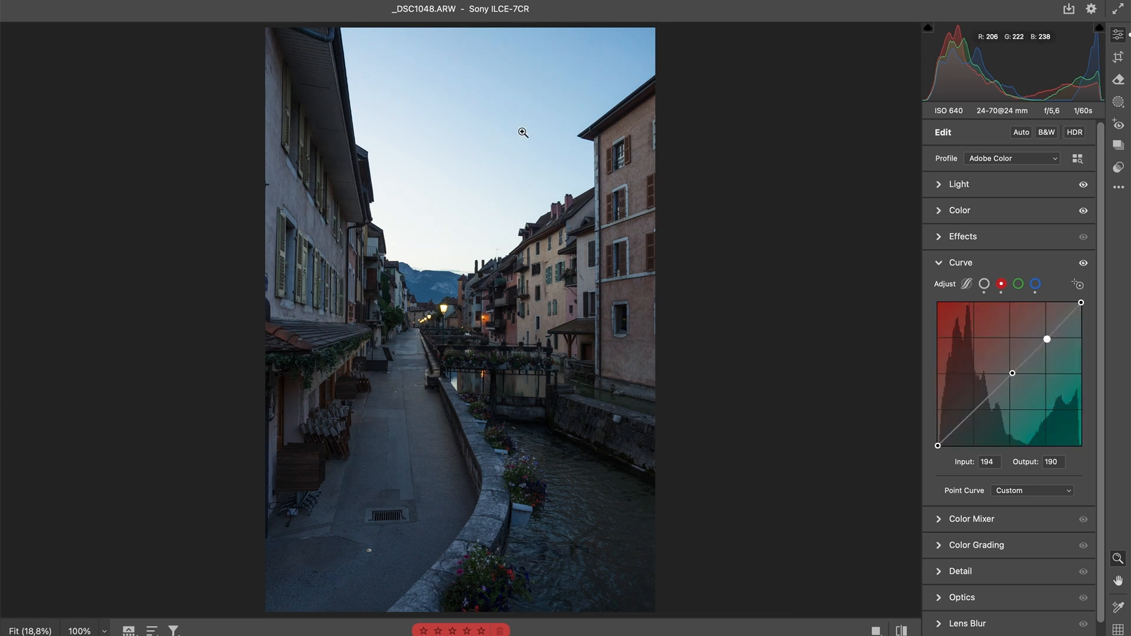
click(984, 284)
drag(978, 413, 977, 412)
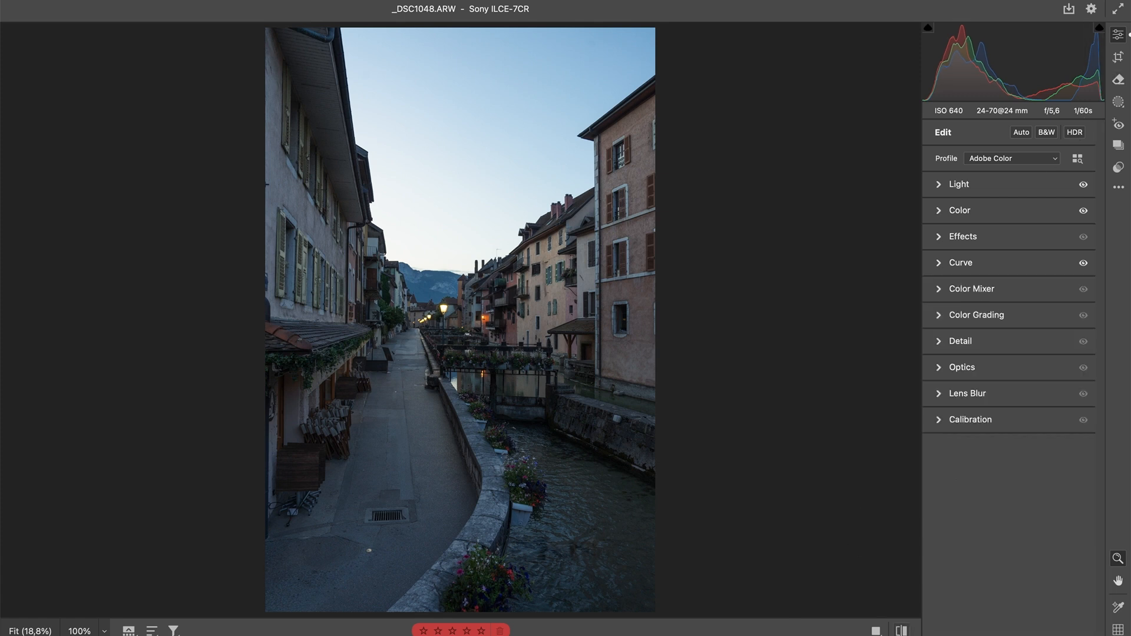
Compare the twilight street photo before and after the adjustments.
click(902, 631)
click(902, 631)
click(901, 631)
click(901, 631)
Tint the shadows blue with hue 244 and saturation 7 and the highlights warm orange, checking the color grading off and on.
click(976, 315)
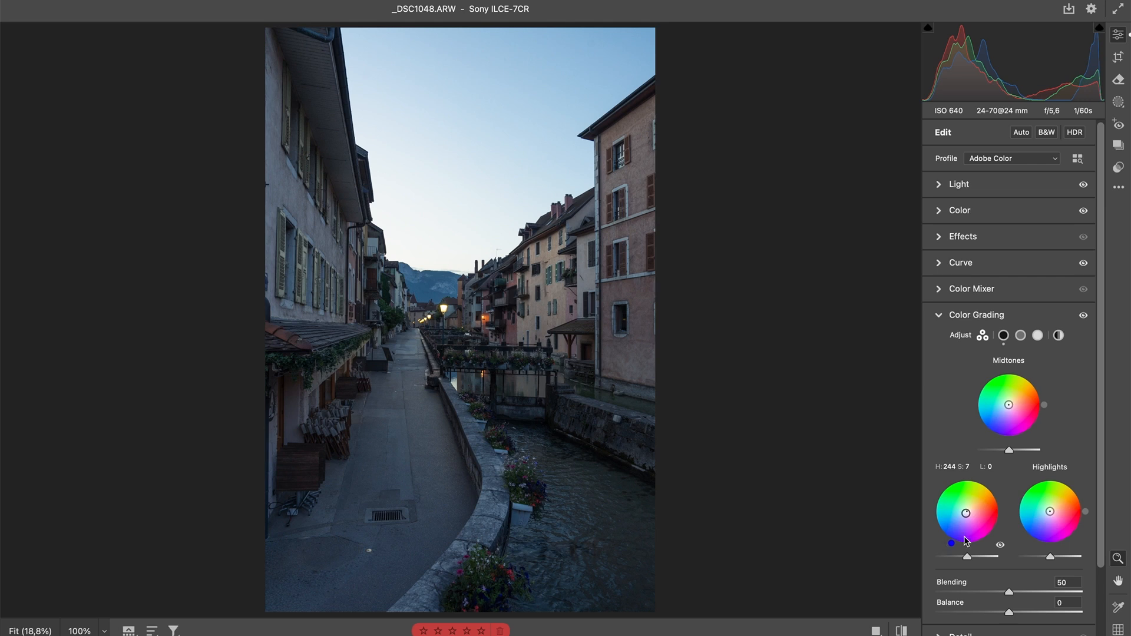
drag(1051, 512, 1053, 509)
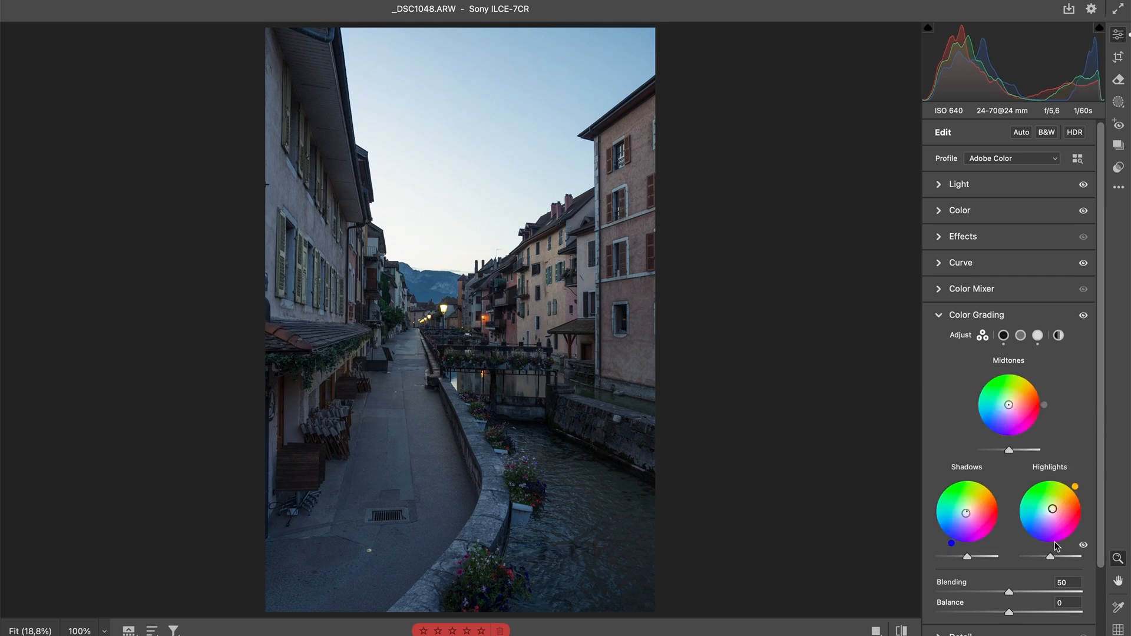
click(1084, 317)
click(1085, 316)
click(1000, 320)
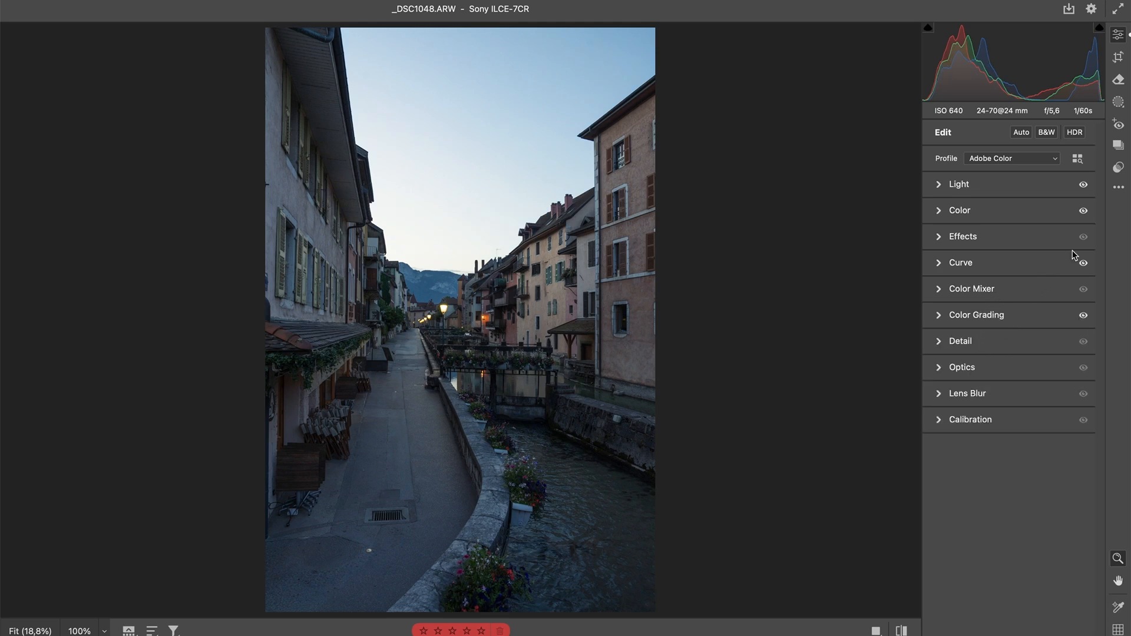
Set the photo's Dehaze to −75 for a strong misty look.
click(993, 235)
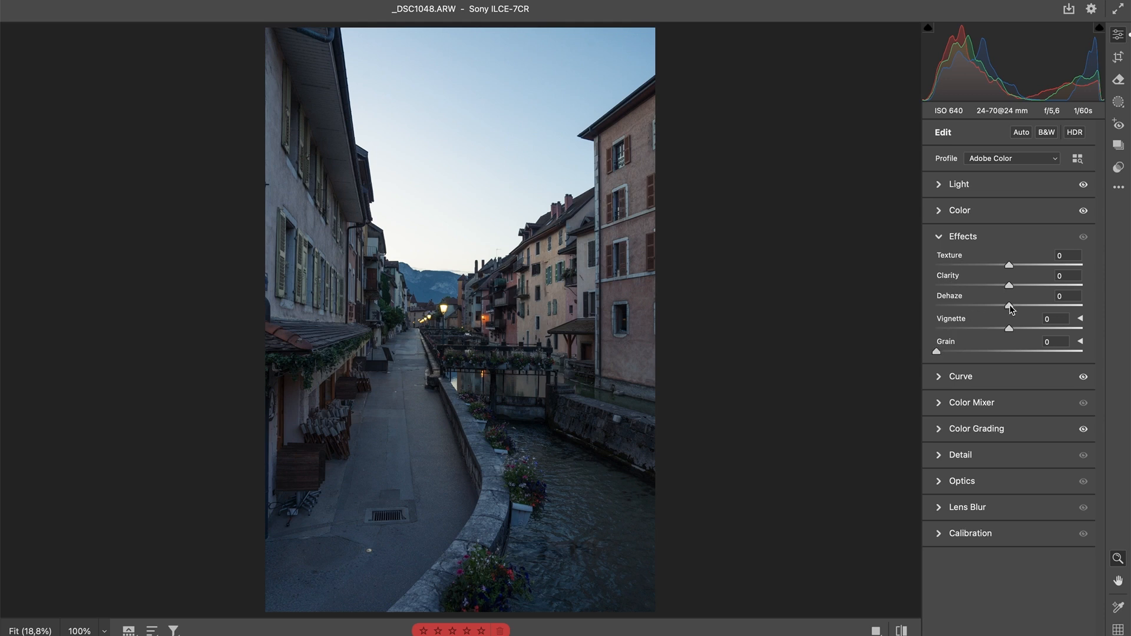
drag(1009, 307, 946, 306)
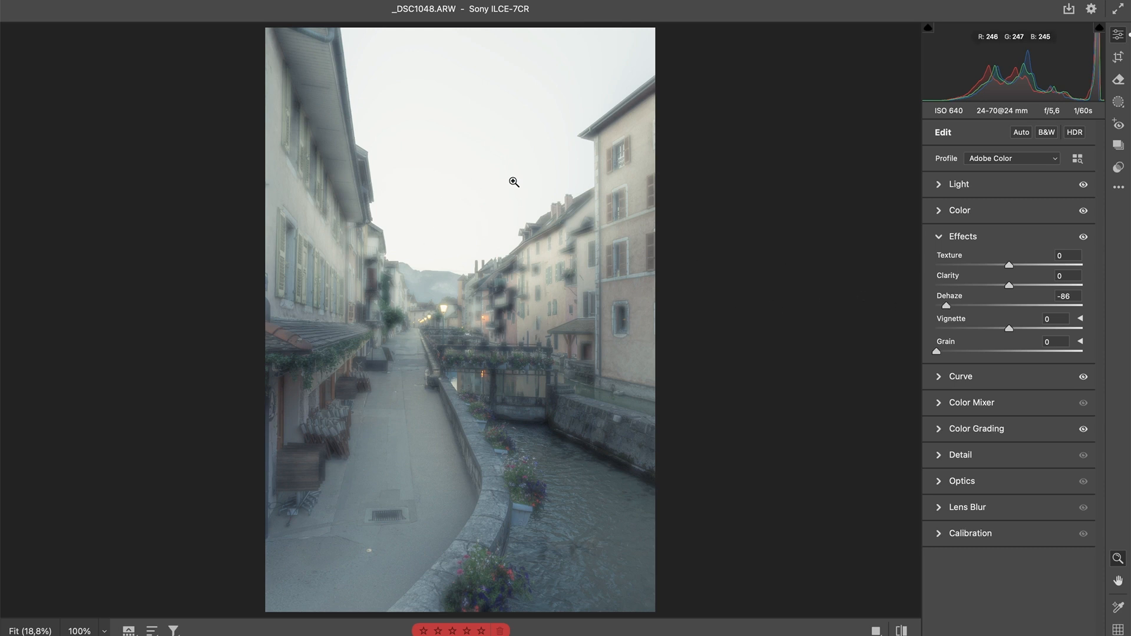
drag(948, 306, 954, 305)
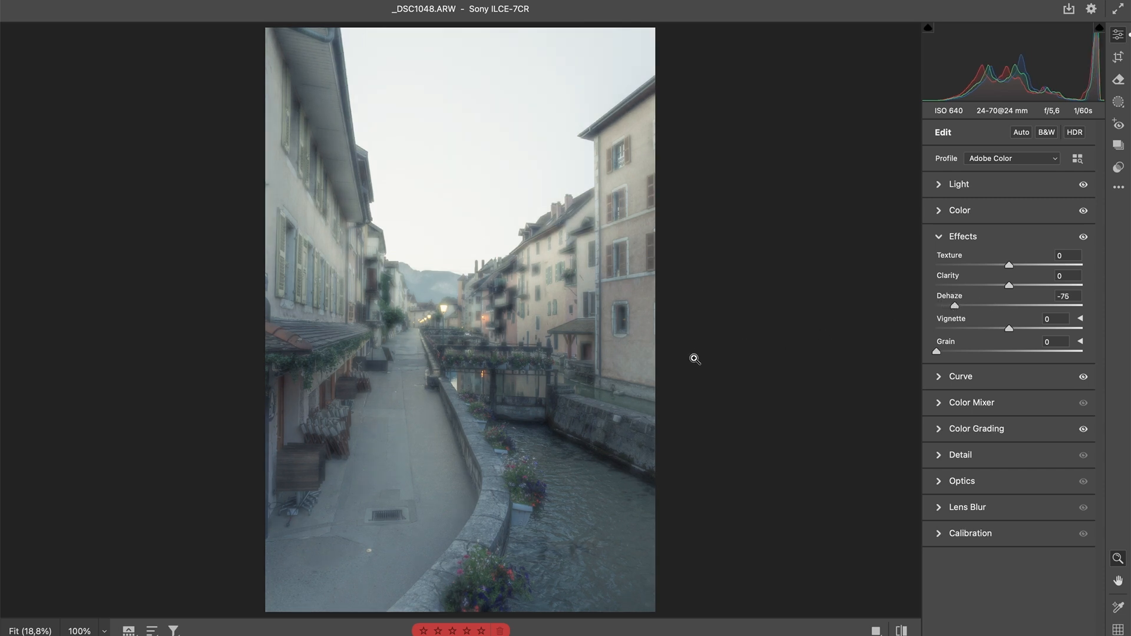
Try a strong positive Dehaze of +72, and return the photo's Dehaze to 0.
drag(957, 306, 1062, 307)
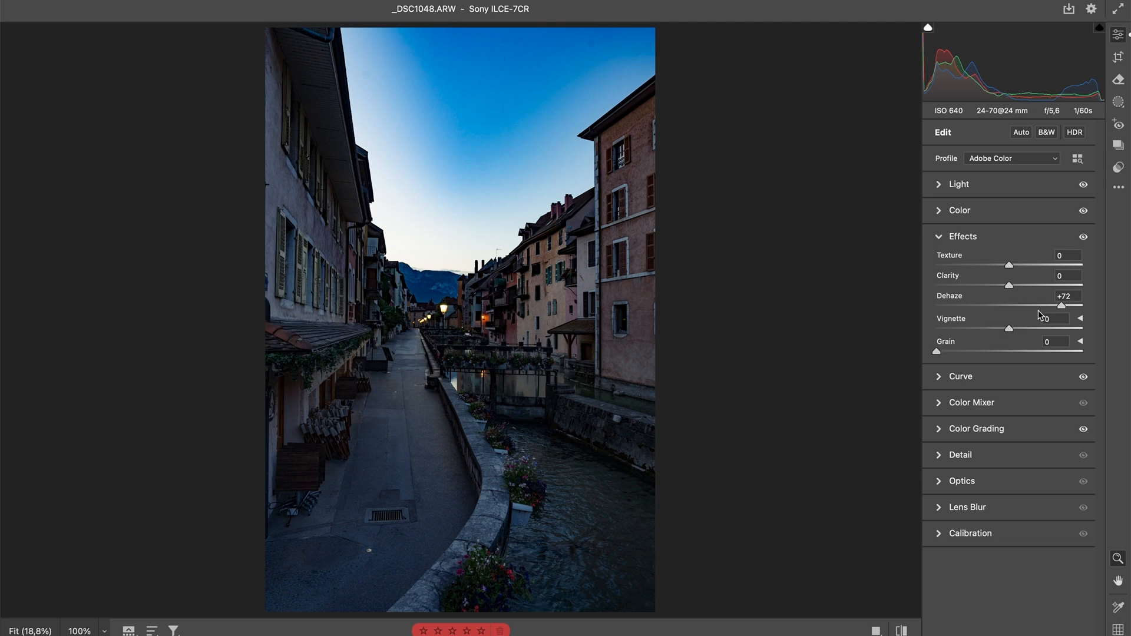
drag(1061, 305, 1010, 316)
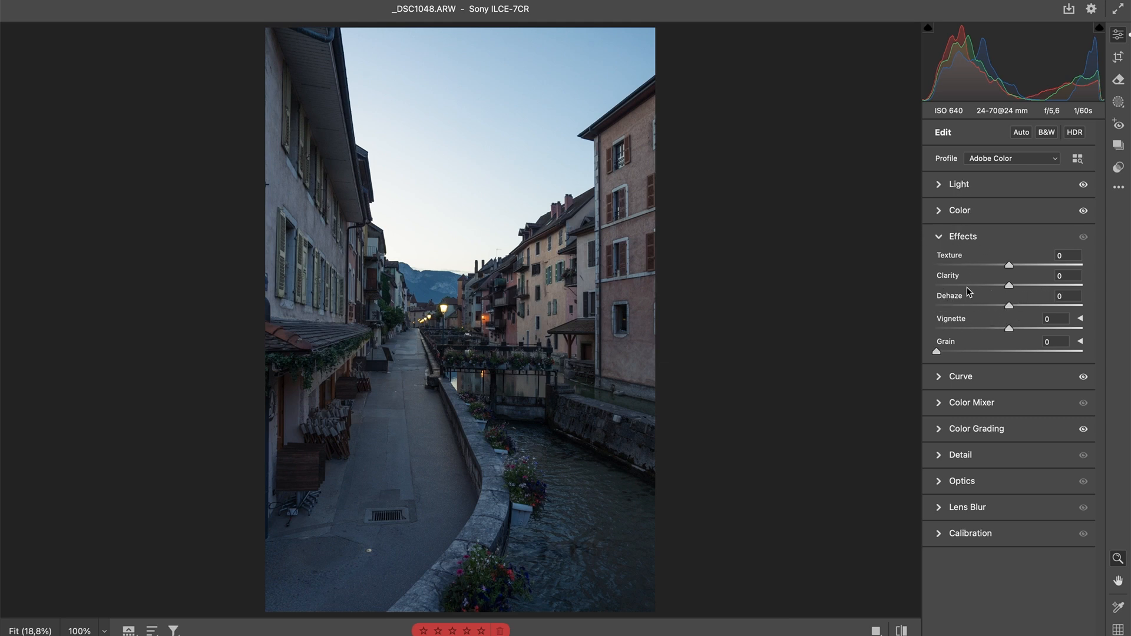
Set the photo's Texture to +14 and Clarity to −19, trying an extreme Clarity of −100 on the way.
mouse_move(984, 297)
mouse_move(1010, 287)
mouse_down()
mouse_move(987, 286)
mouse_move(1019, 273)
mouse_up()
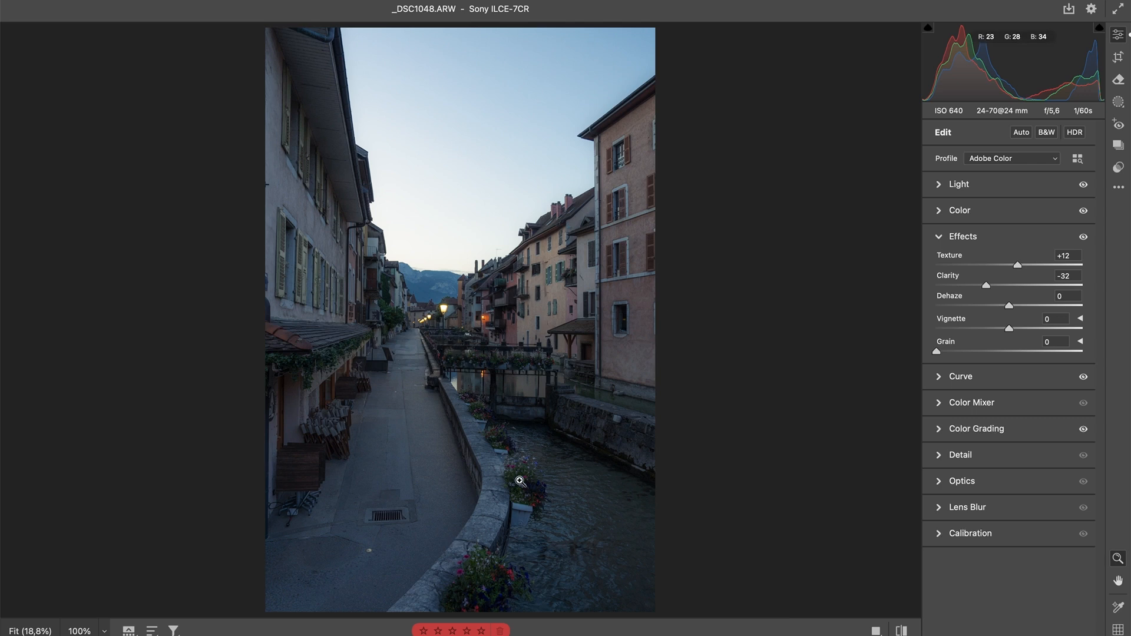
drag(1019, 264, 1021, 265)
drag(988, 287, 988, 289)
drag(994, 290, 770, 301)
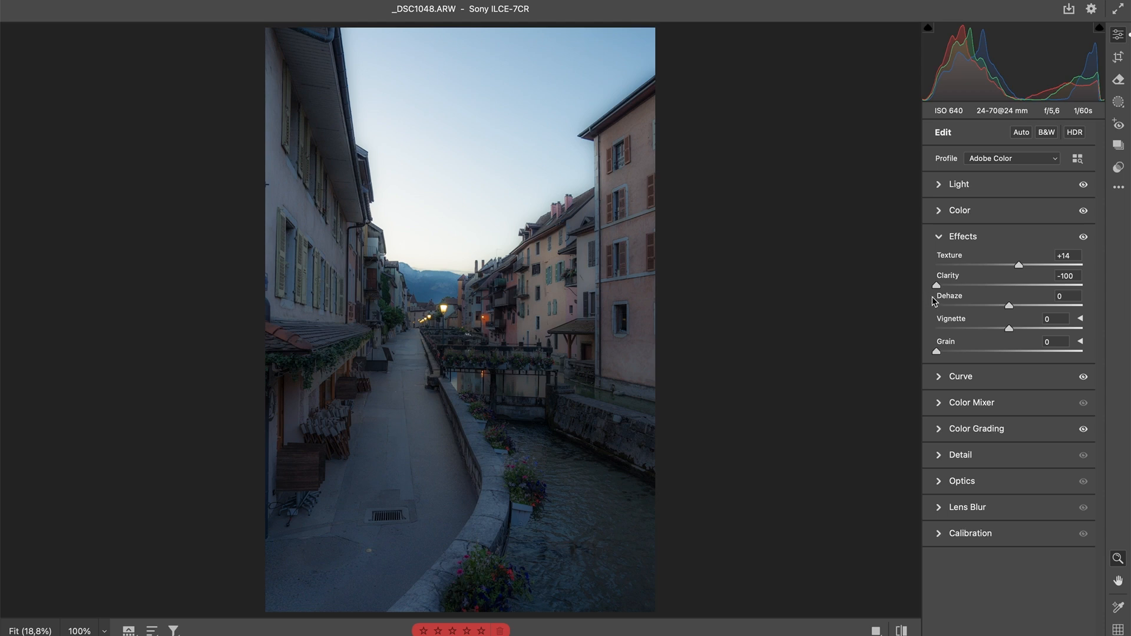
drag(939, 285, 1000, 288)
Compare the street photo with the Effects adjustments off and on, leaving them on.
drag(1085, 238, 1086, 239)
click(1084, 237)
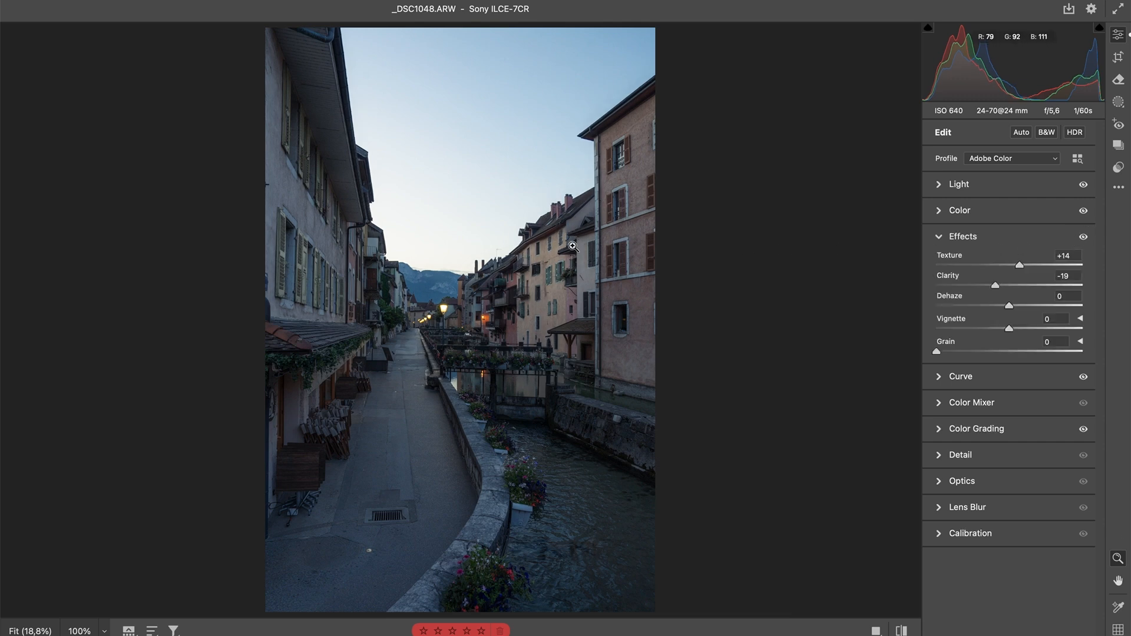
click(1084, 237)
click(1085, 237)
click(1085, 238)
click(1085, 237)
click(1013, 236)
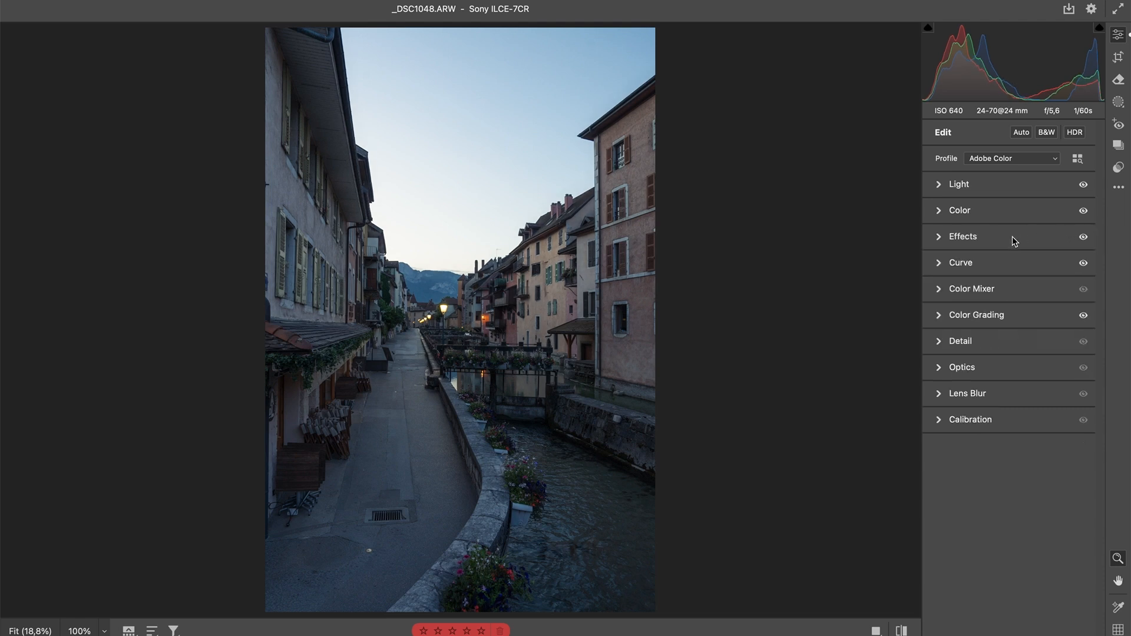
Create a large oval radial gradient mask centred on the canal and walkway, reaching from the sky to the foreground flowers.
click(1119, 101)
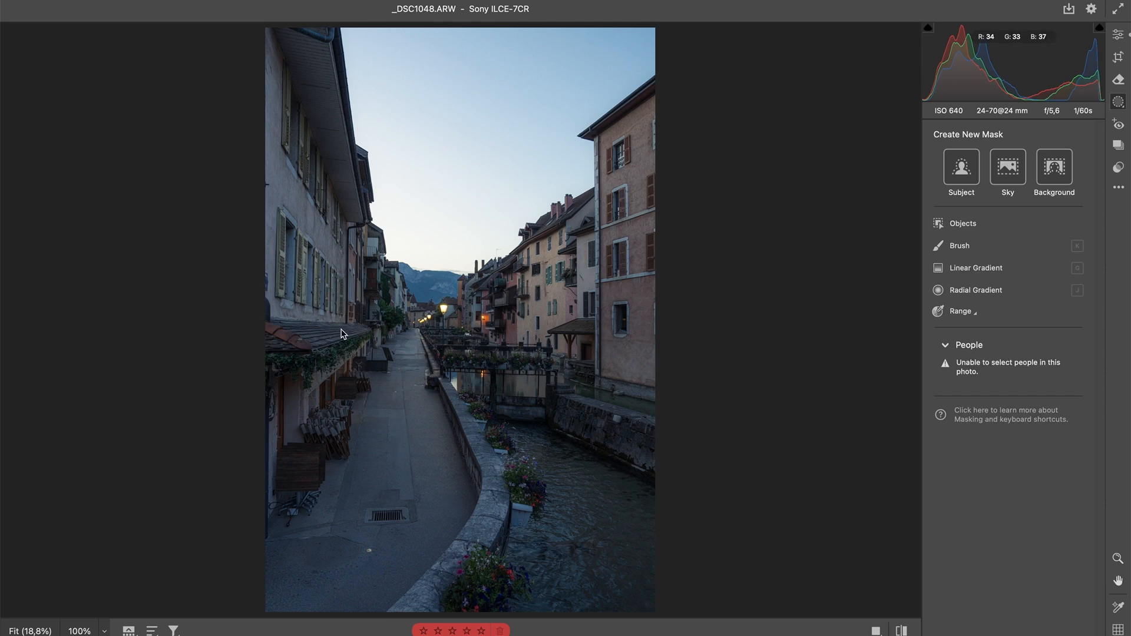
click(991, 290)
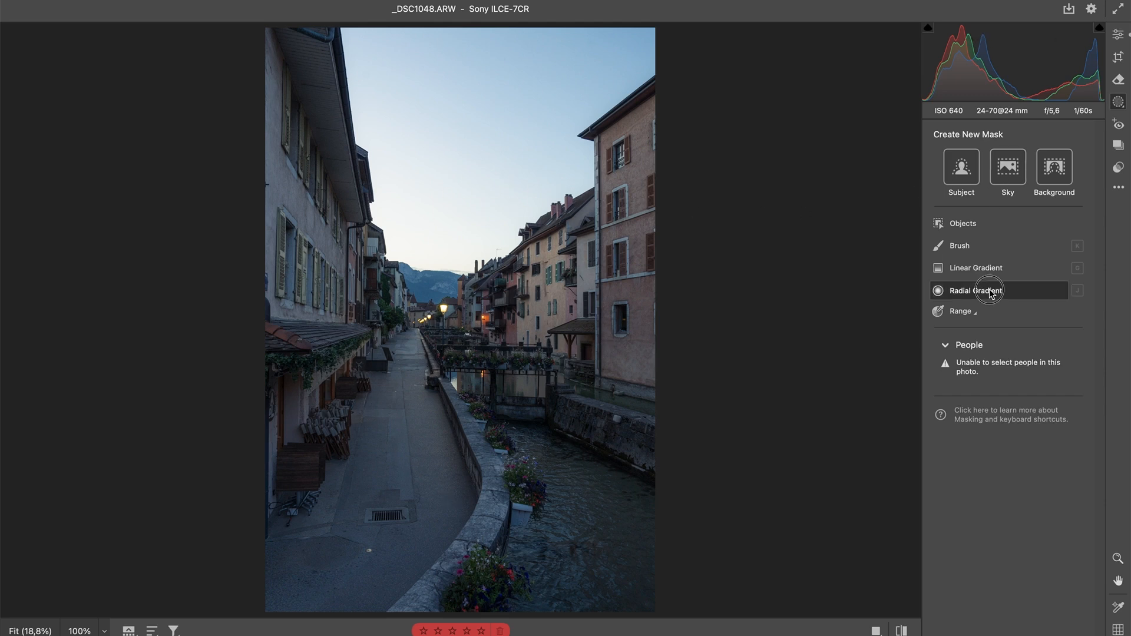
drag(445, 284, 595, 488)
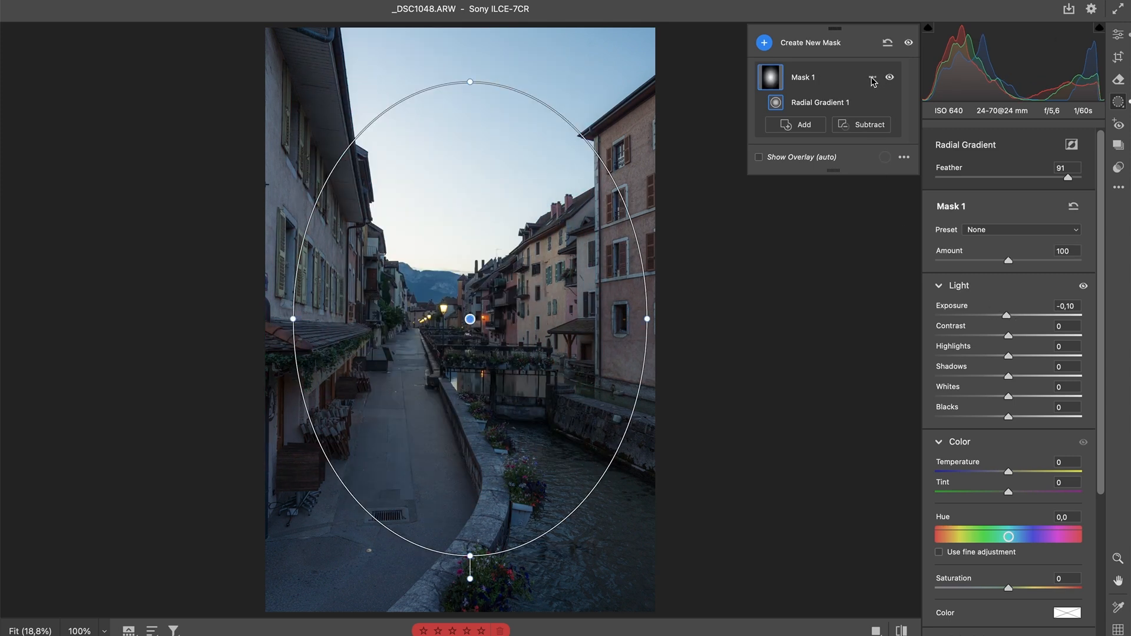
Invert the radial mask to affect the photo's edges, and set its Exposure to −0,35 and Contrast to +10.
click(873, 78)
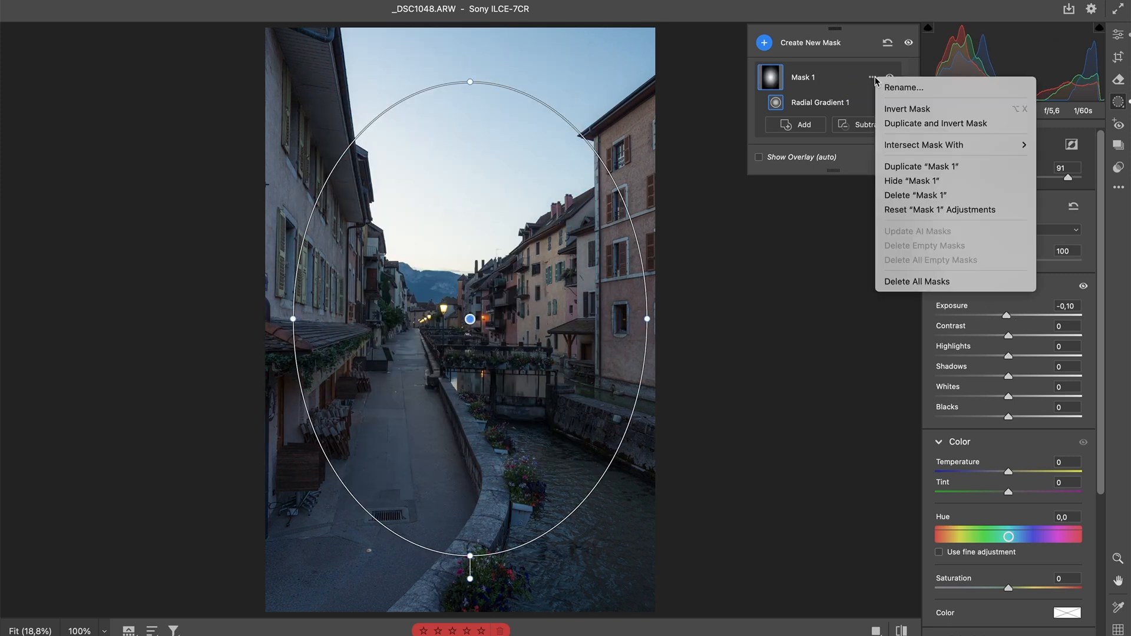
click(873, 79)
click(876, 79)
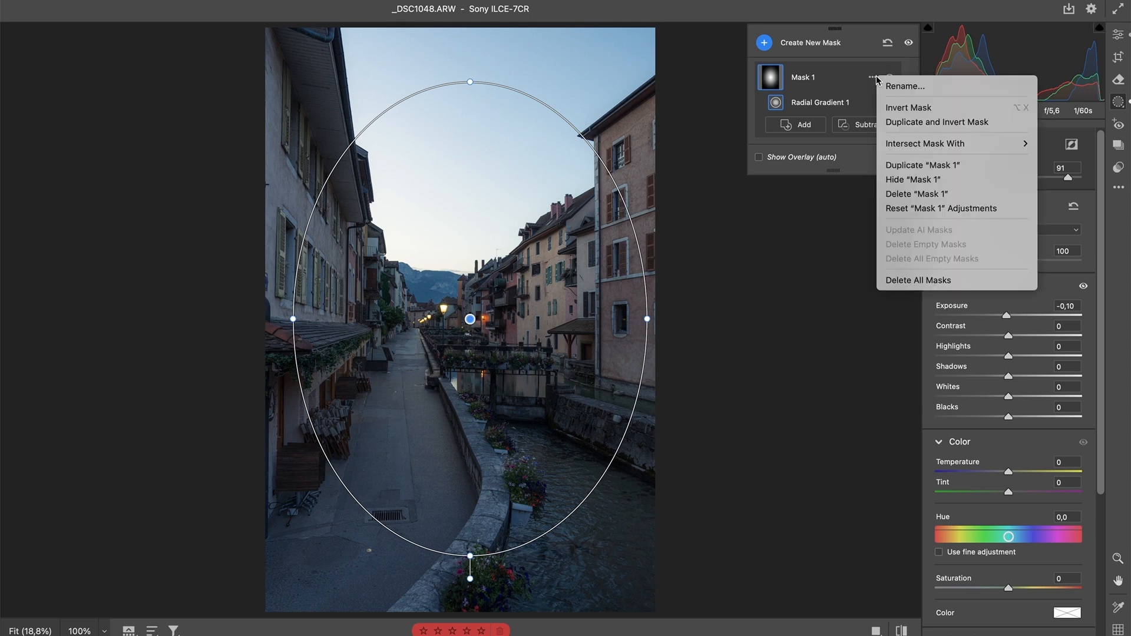
click(943, 108)
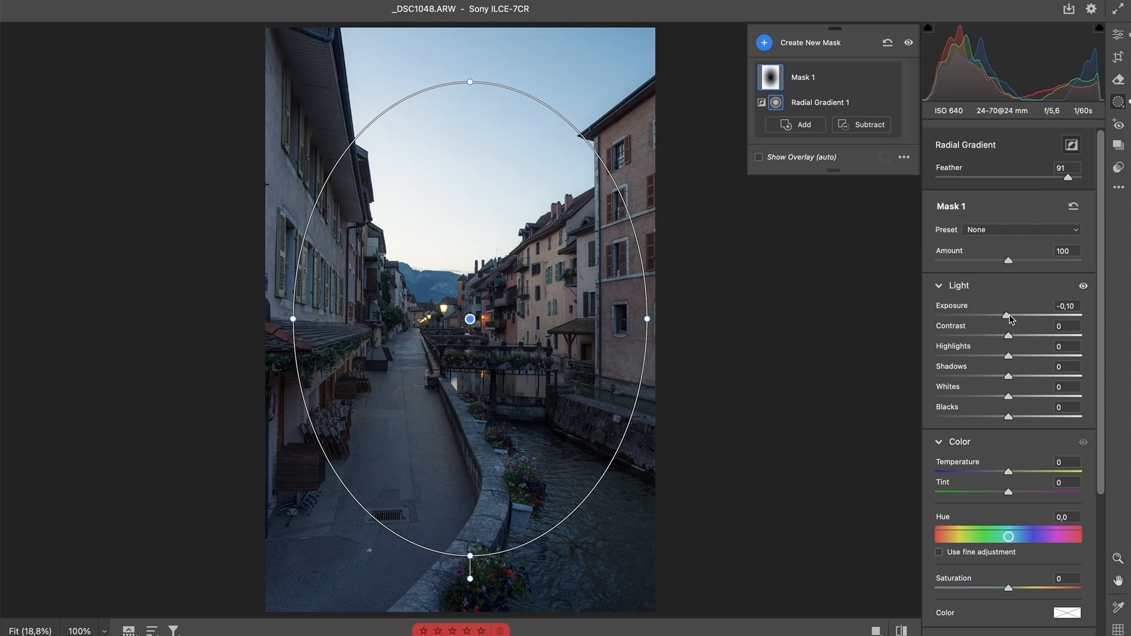
drag(1009, 317, 1003, 318)
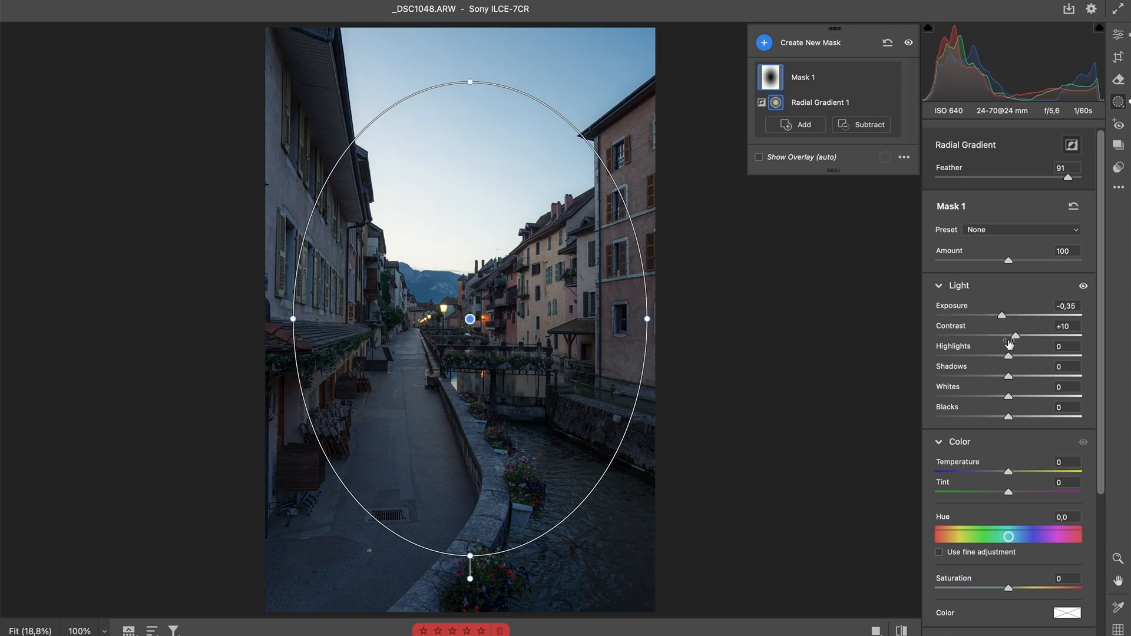
Duplicate and invert the edge mask, lower the new oval's upper edge, and narrow it around the canal and walkway.
click(873, 78)
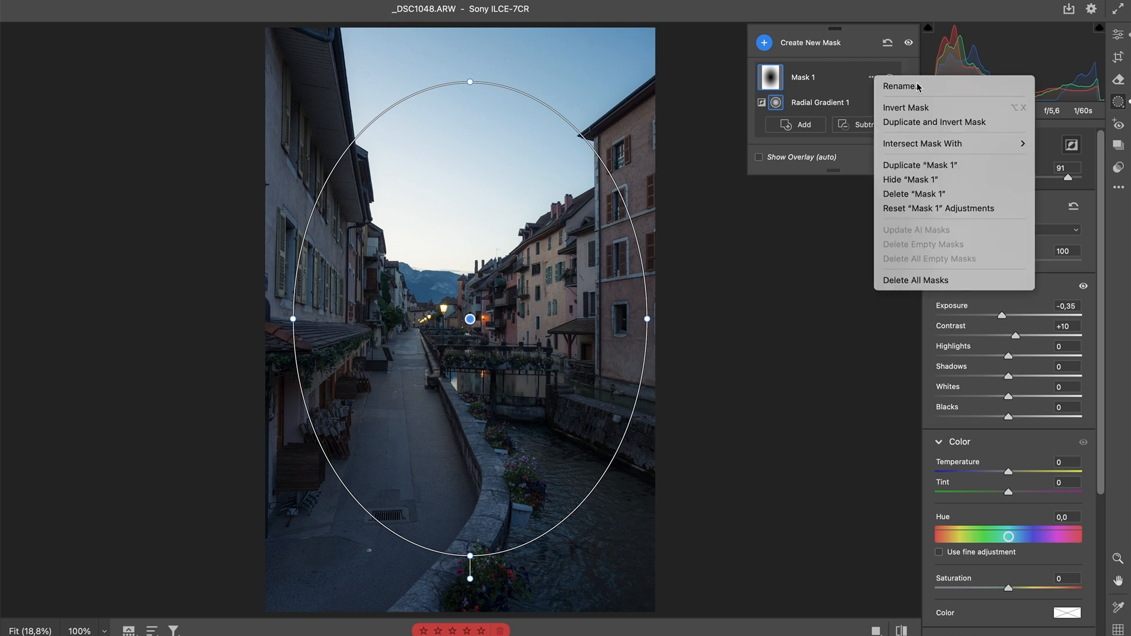
click(934, 124)
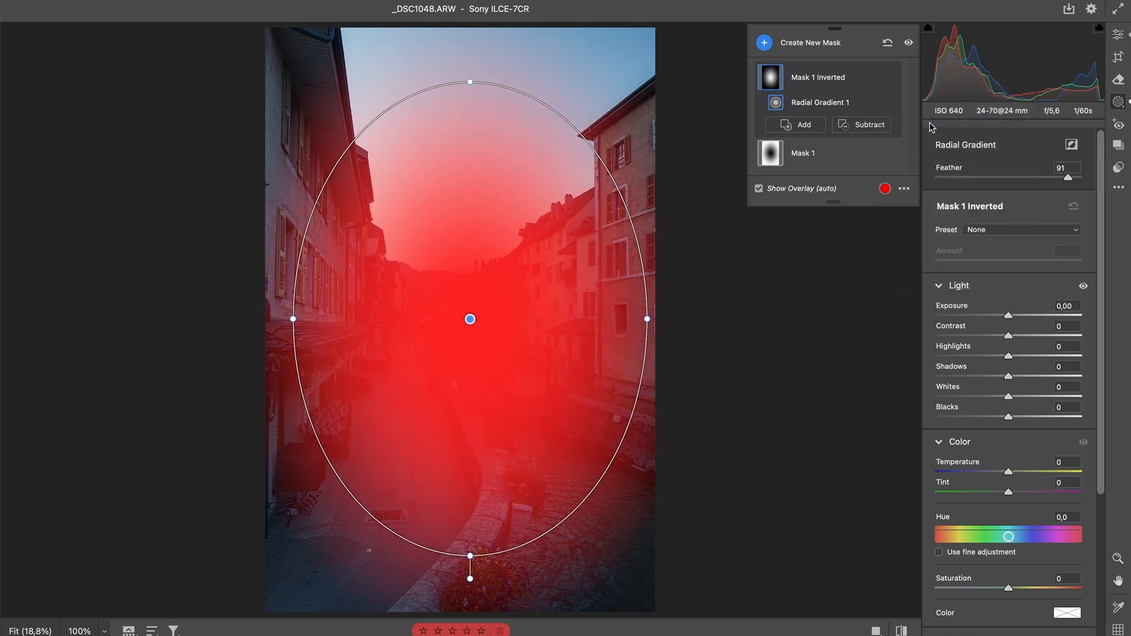
drag(470, 81, 469, 125)
drag(535, 303, 536, 344)
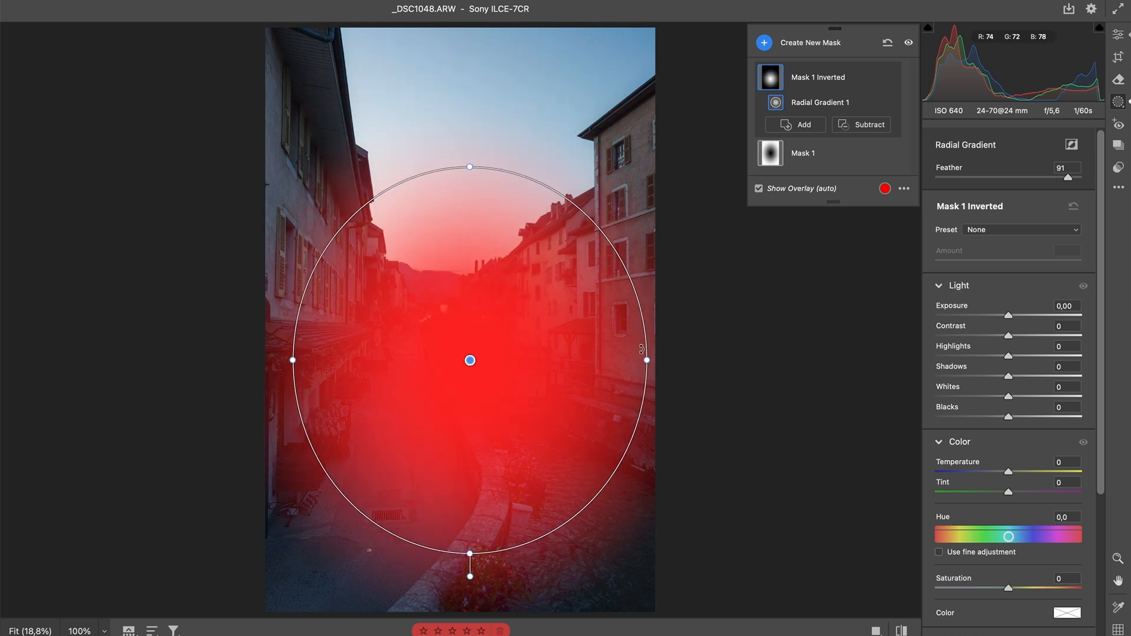
drag(648, 361, 618, 356)
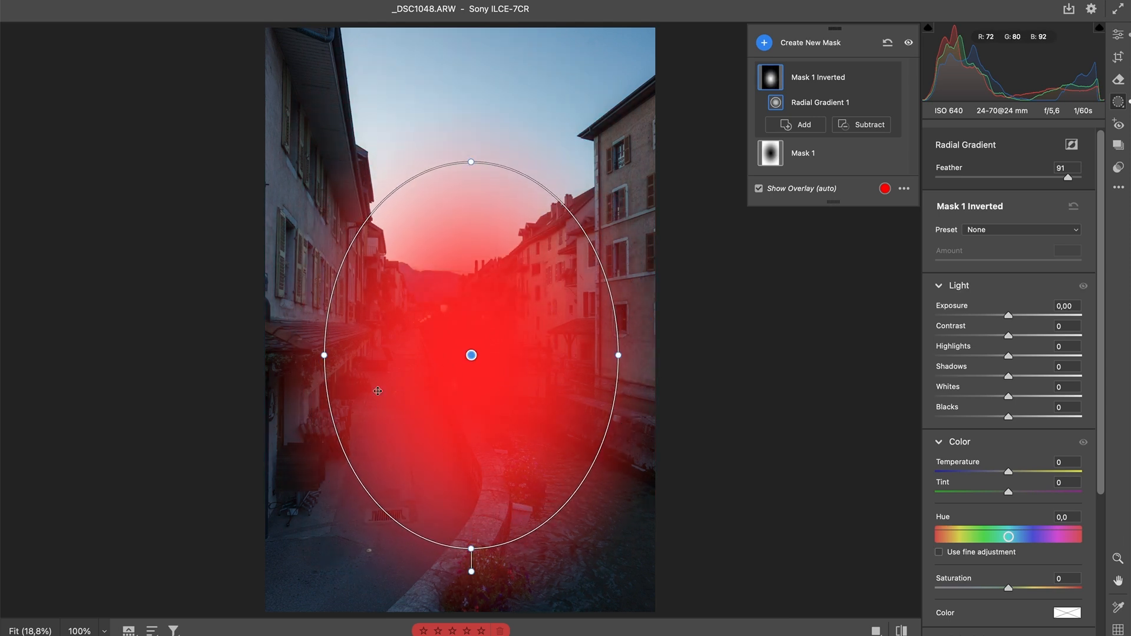
Brighten and warm the inner oval mask with Exposure +0,20, Shadows +8 and Temperature +6.
drag(1008, 316, 1017, 317)
mouse_move(1008, 376)
mouse_down()
mouse_move(1025, 376)
mouse_move(1014, 376)
mouse_up()
drag(1018, 318, 1015, 318)
drag(1009, 472, 1013, 471)
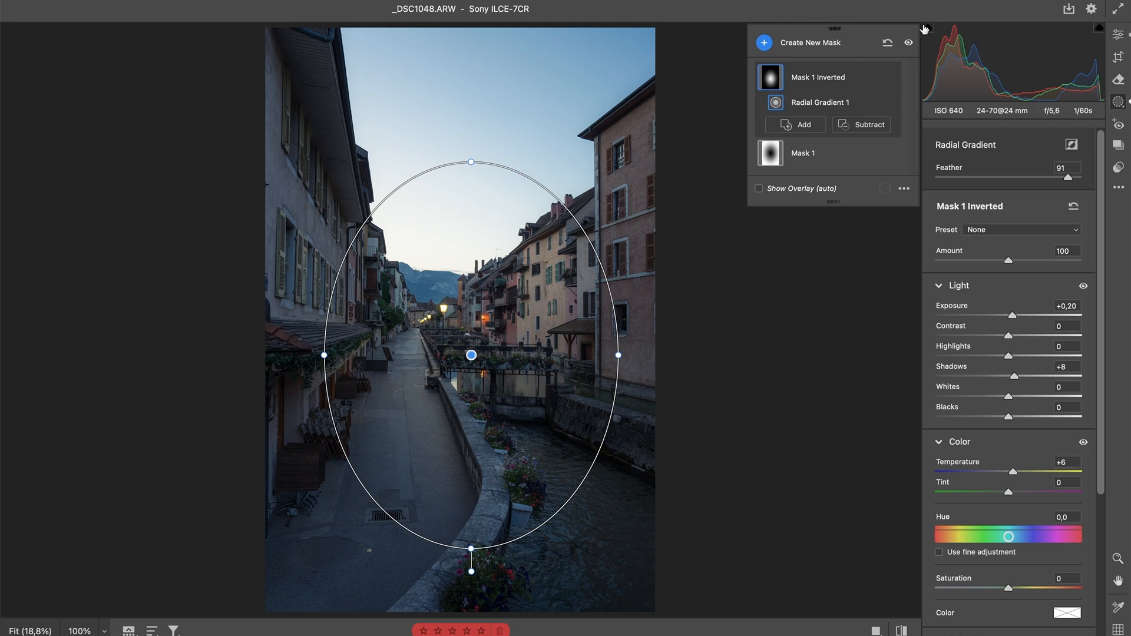
Compare the photo with all masks hidden and shown, leaving them visible.
click(910, 42)
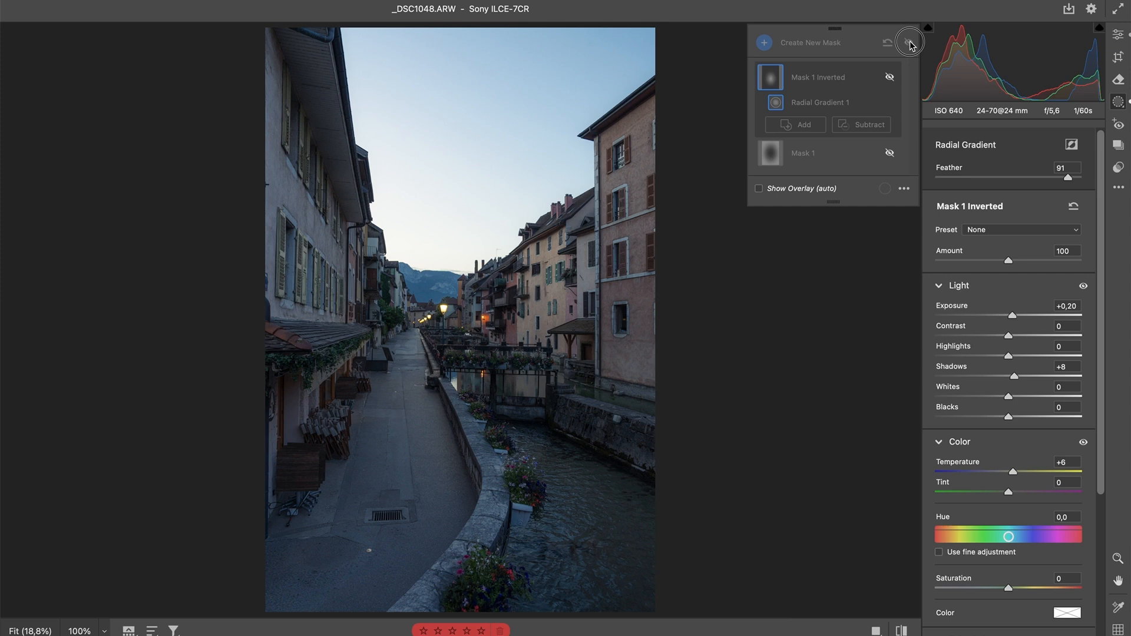
click(910, 42)
click(910, 41)
click(910, 42)
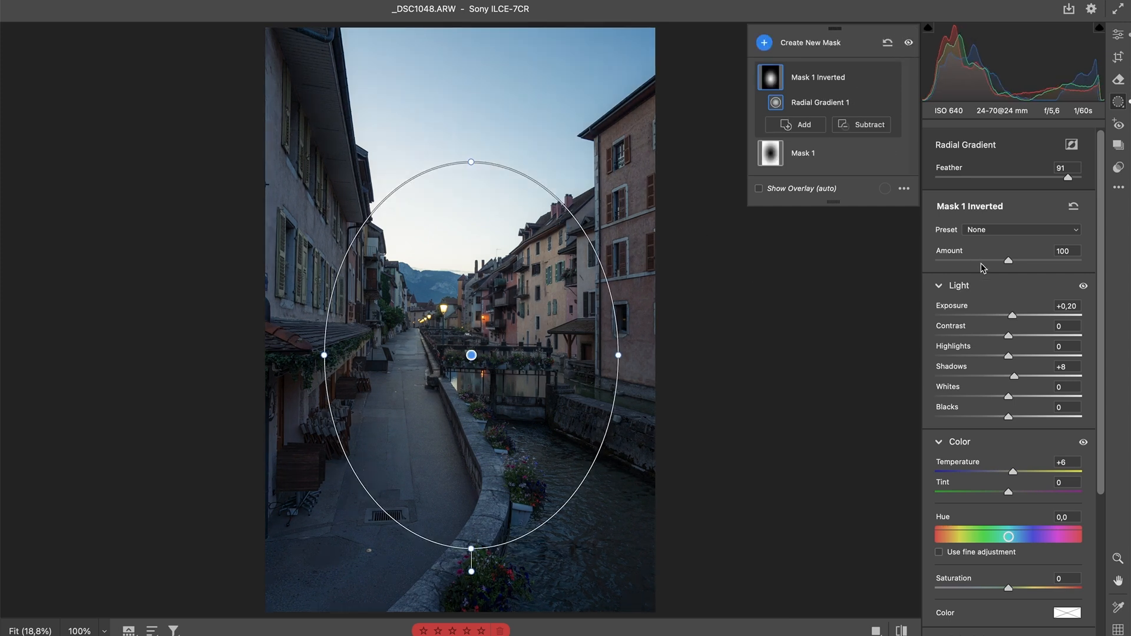
Raise the inner oval mask's Exposure further, and fine-tune its Clarity and Texture.
drag(1015, 319, 1023, 319)
drag(1101, 277, 1061, 467)
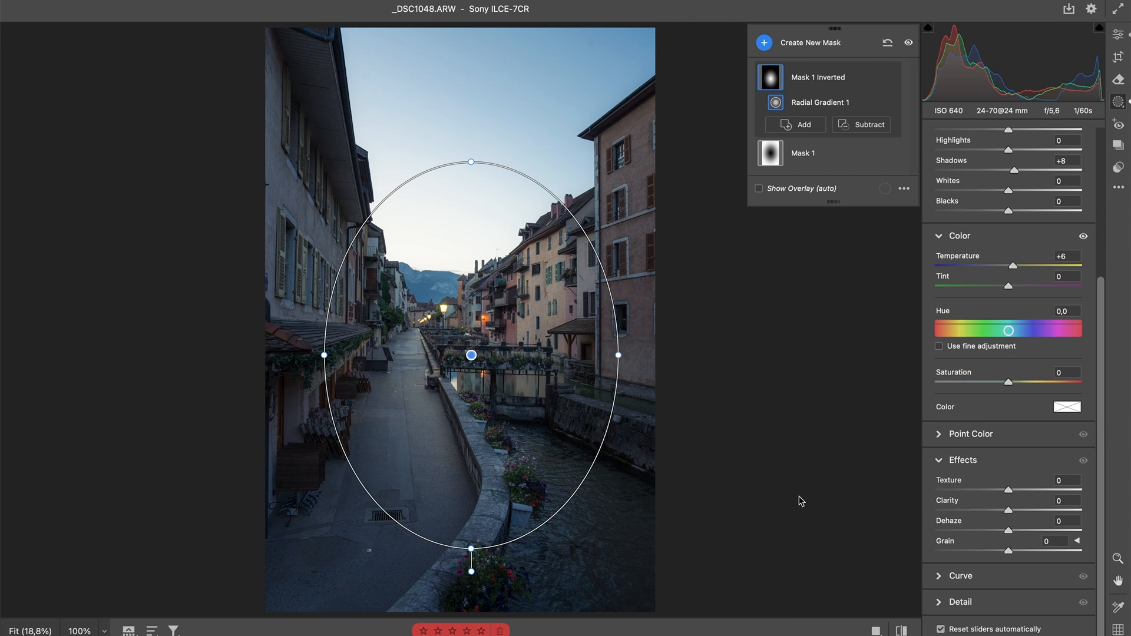
drag(1009, 509, 1008, 510)
drag(1009, 491, 1020, 491)
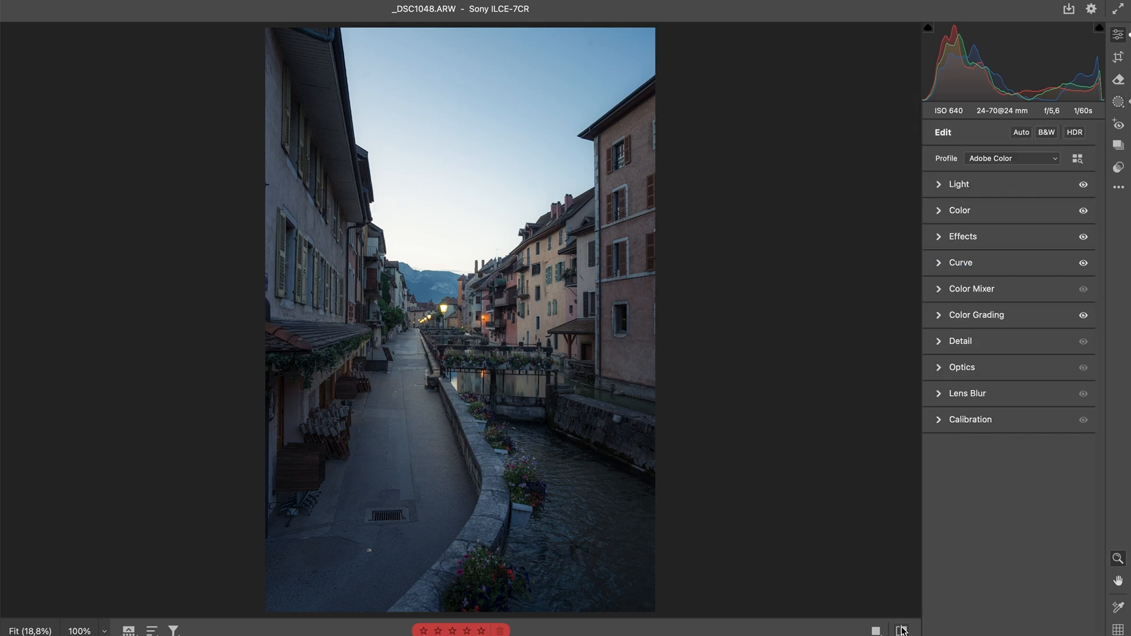
Compare the street photo before and after editing, and check the Effects adjustments off and on.
click(902, 629)
click(902, 628)
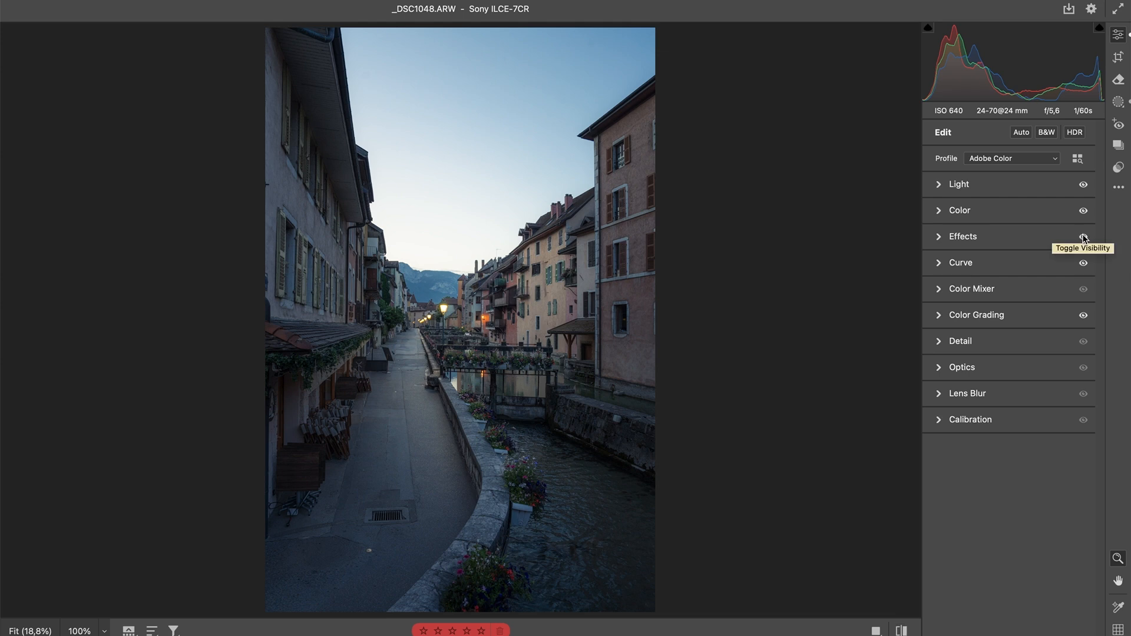
click(1084, 238)
click(1086, 240)
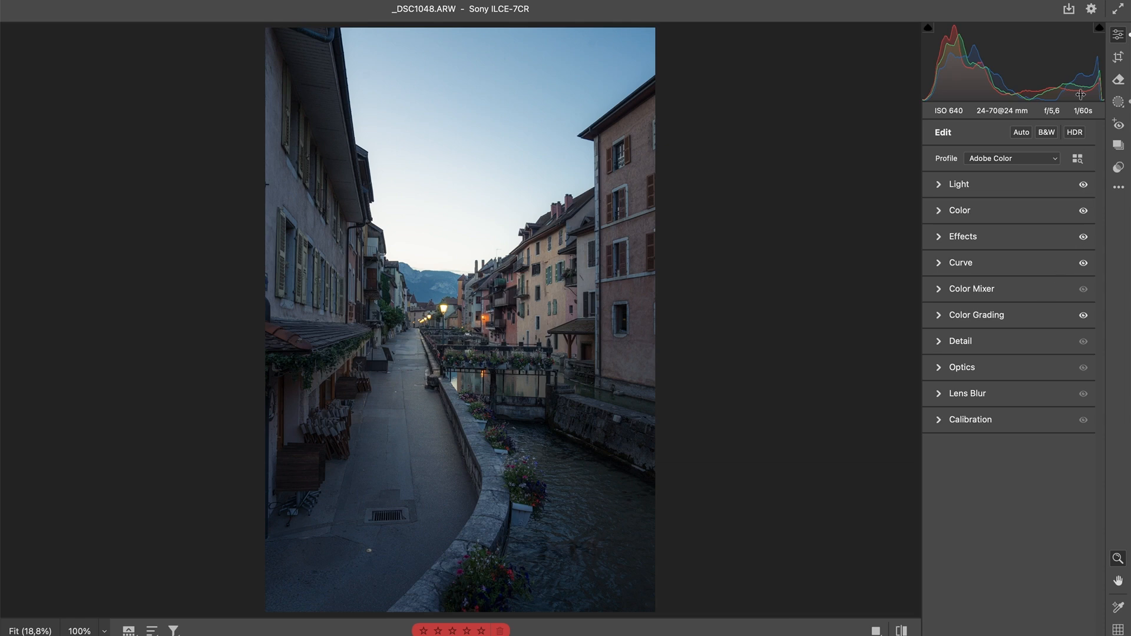
Add a sky mask and darken it with Exposure −0,65, Contrast +15 and Highlights −21.
click(1121, 106)
click(780, 42)
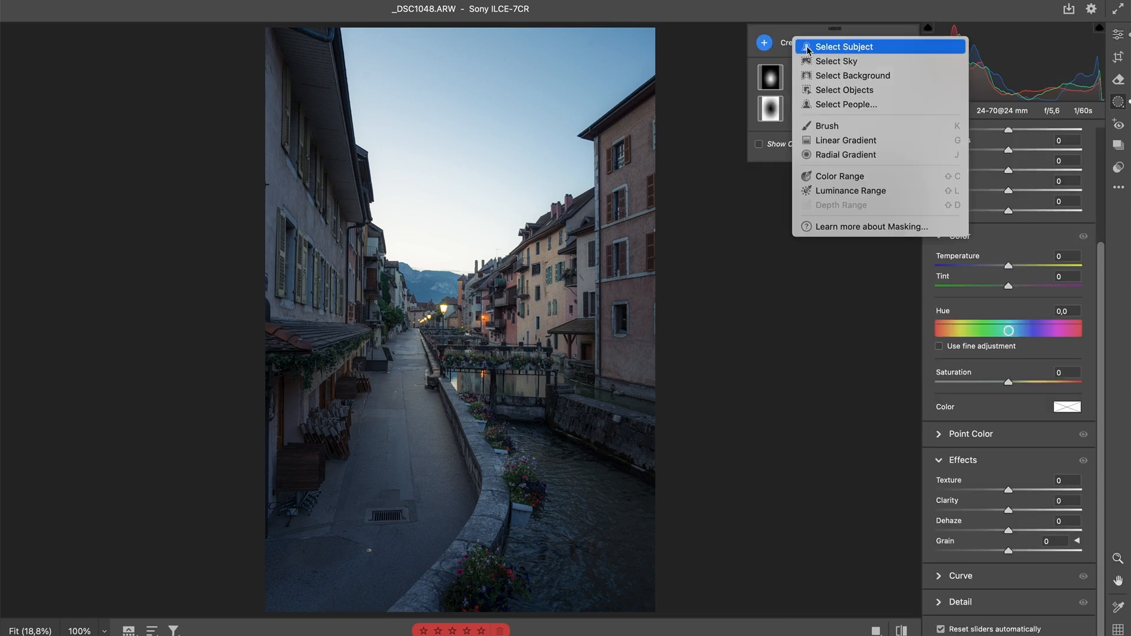
click(882, 62)
drag(1008, 289, 1000, 295)
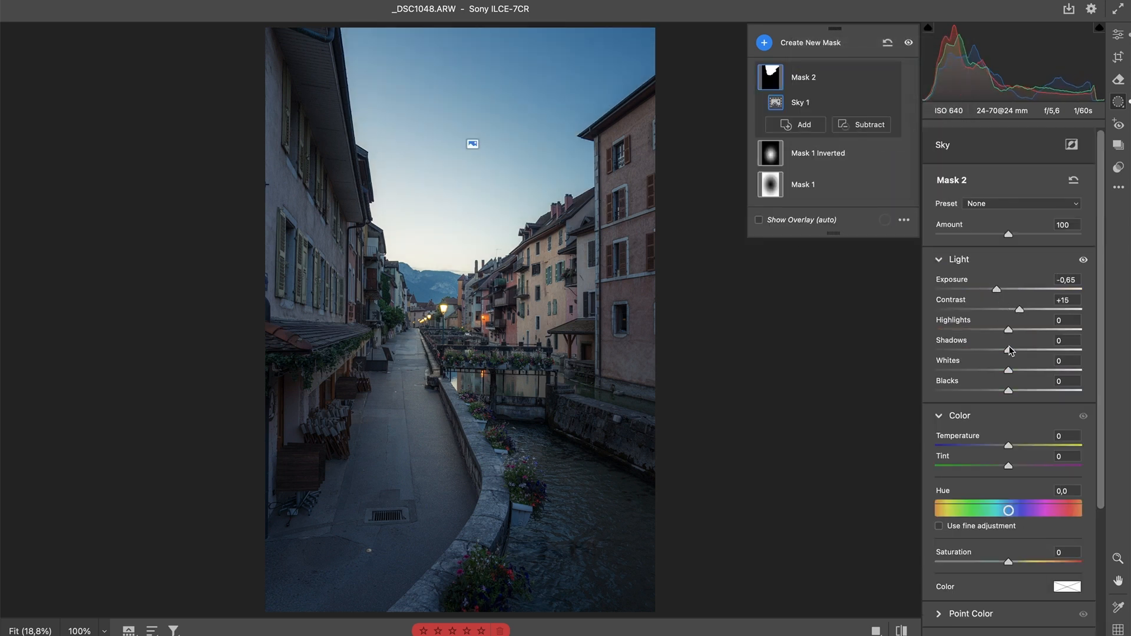
mouse_move(1010, 331)
mouse_down()
mouse_move(985, 331)
mouse_move(996, 330)
mouse_up()
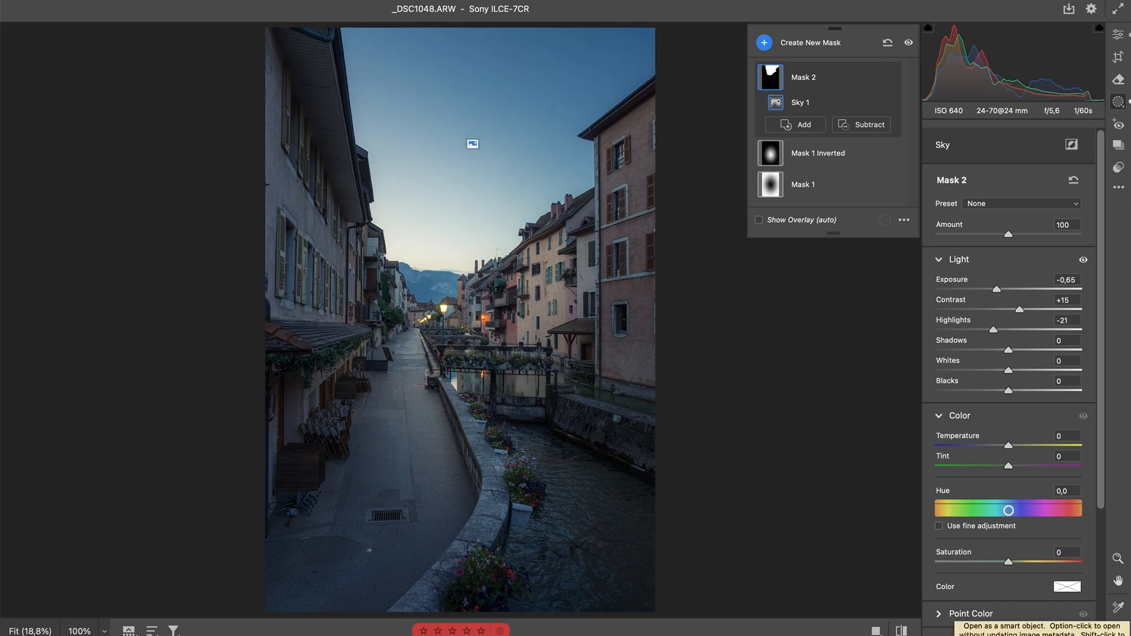
Open the edited photo in Photoshop as a smart object, and add a new layer named "stars" above it.
click(1008, 629)
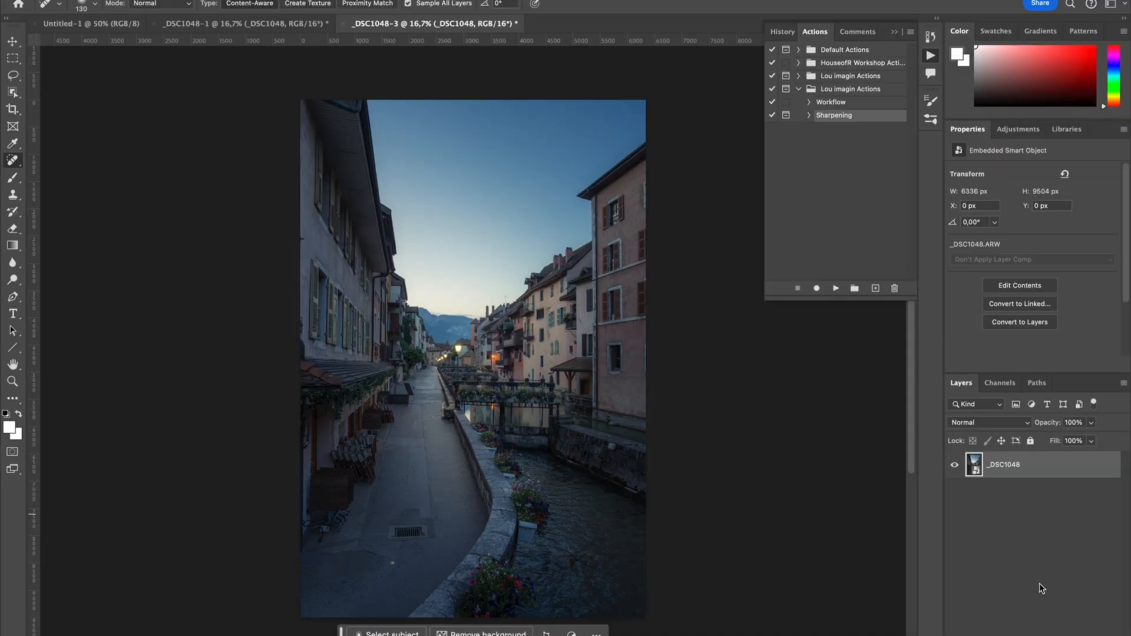
key(super+shift+alt+n)
double_click(1002, 469)
text(stars)
key(Return)
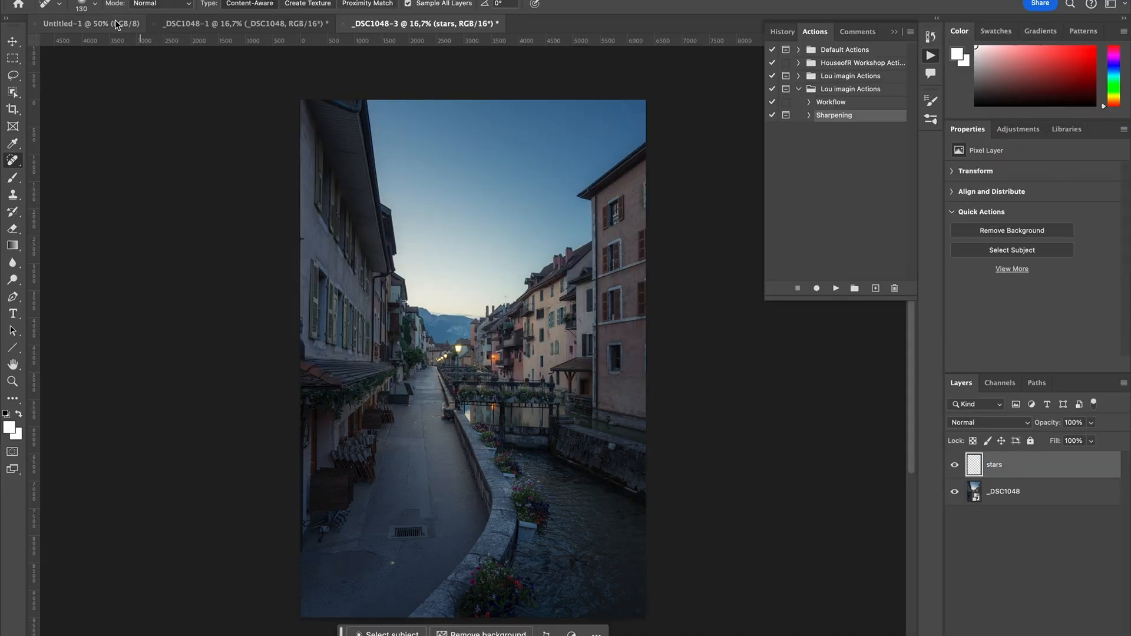
Paint stars over the upper sky with the Stars01_Louimagin brush at about 1437 px, and switch to the Eraser for cleanup.
key(b)
click(95, 4)
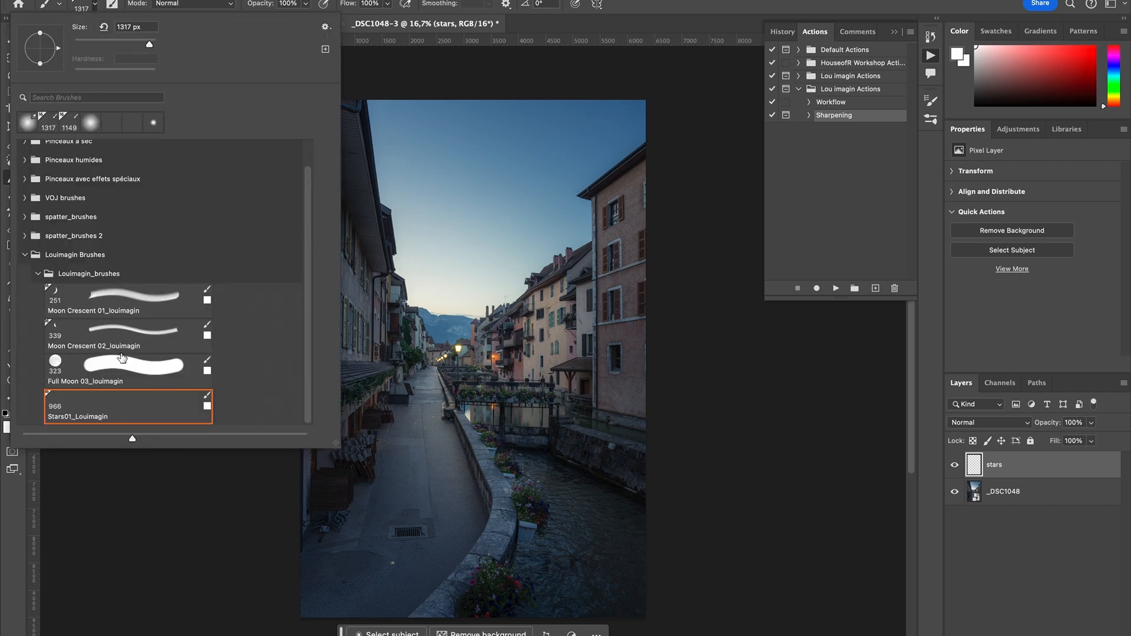
click(128, 411)
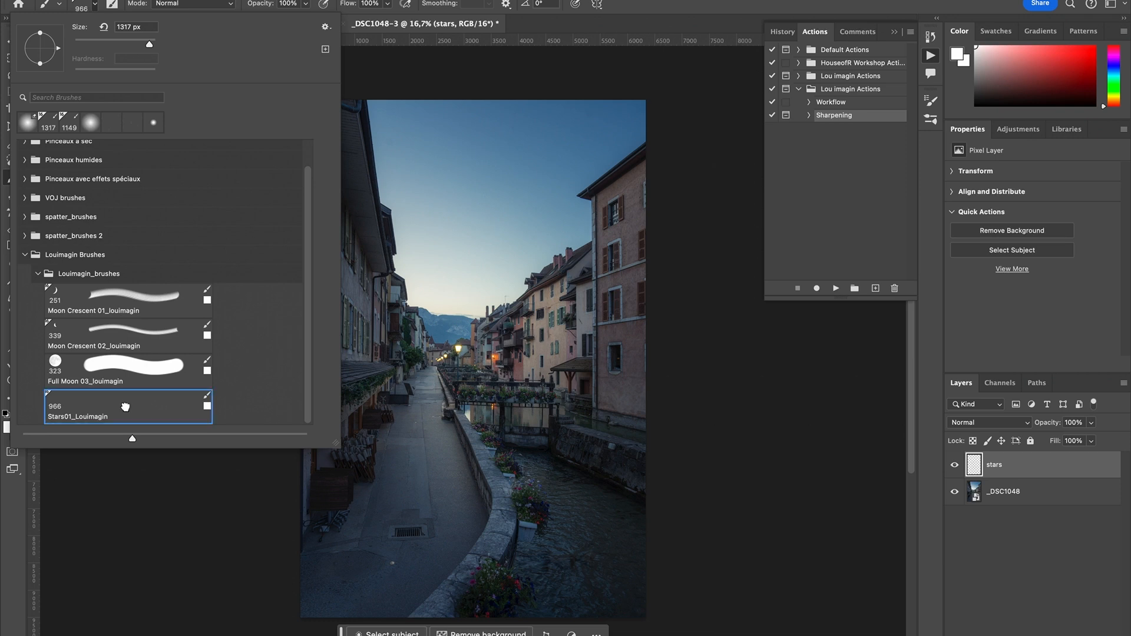
click(96, 7)
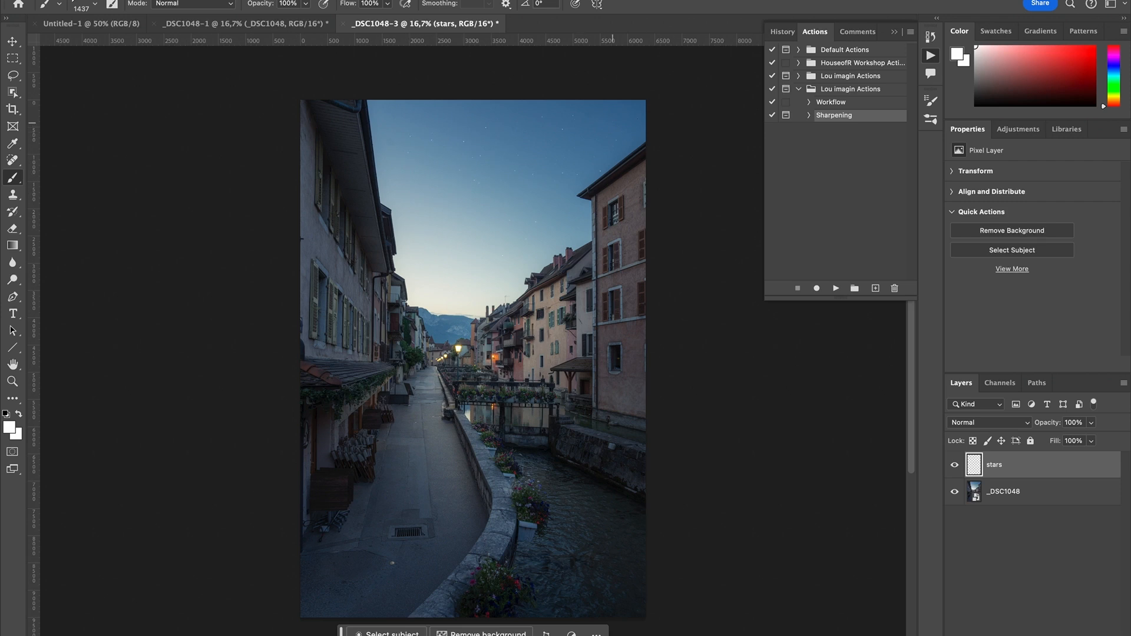
key(e)
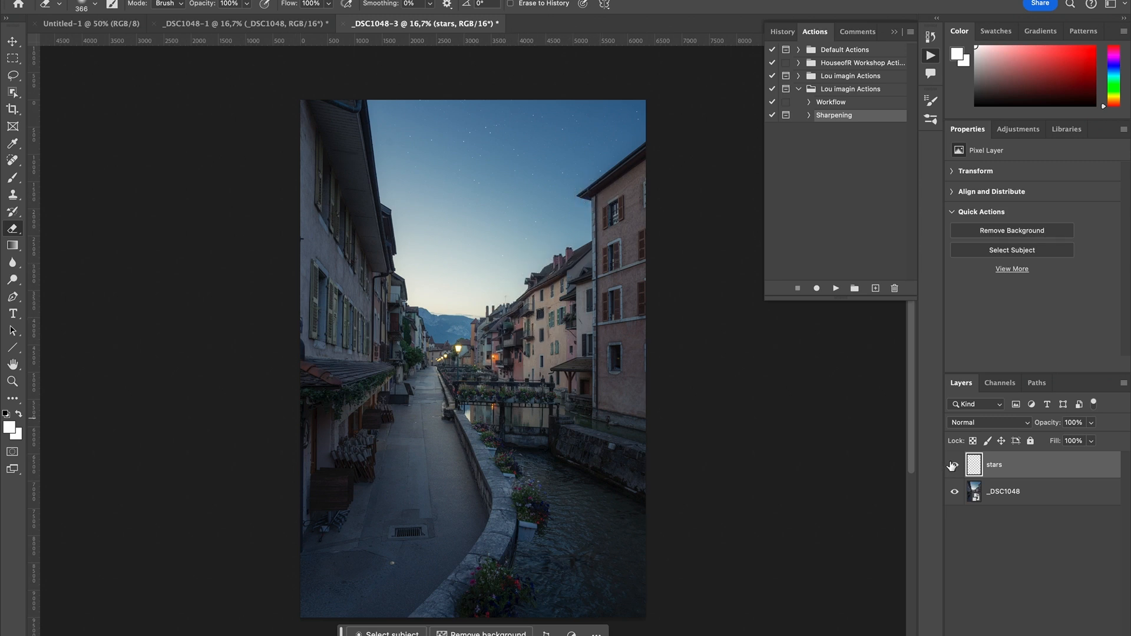
Return to the Brush tool and add a new layer named "moon" above the stars layer.
key(b)
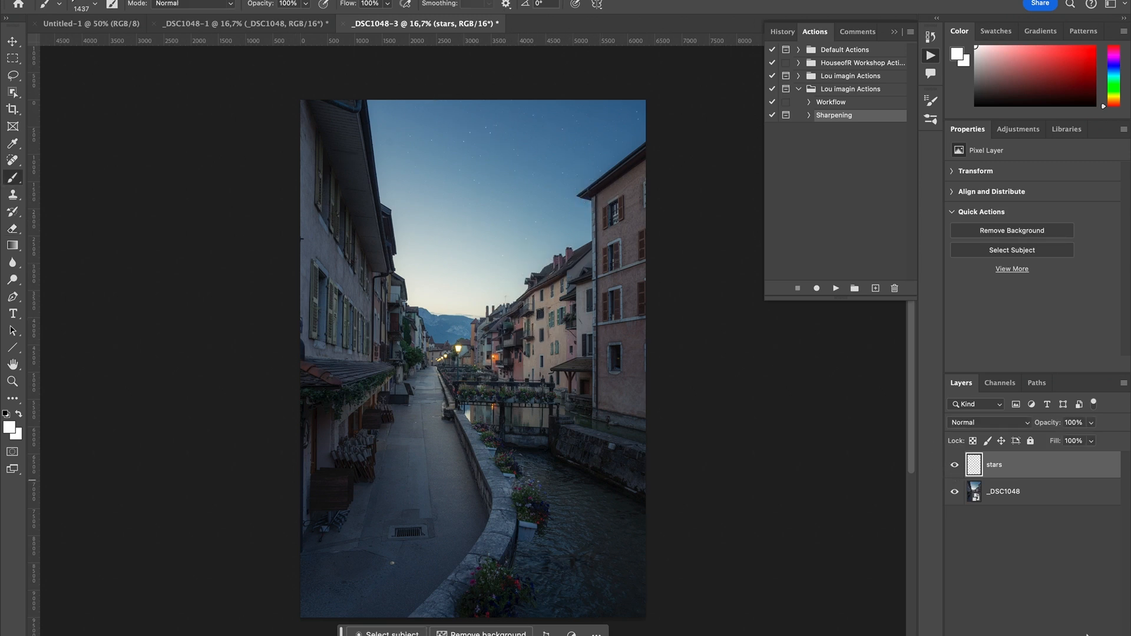
click(1083, 635)
double_click(1000, 464)
text(moon)
key(Return)
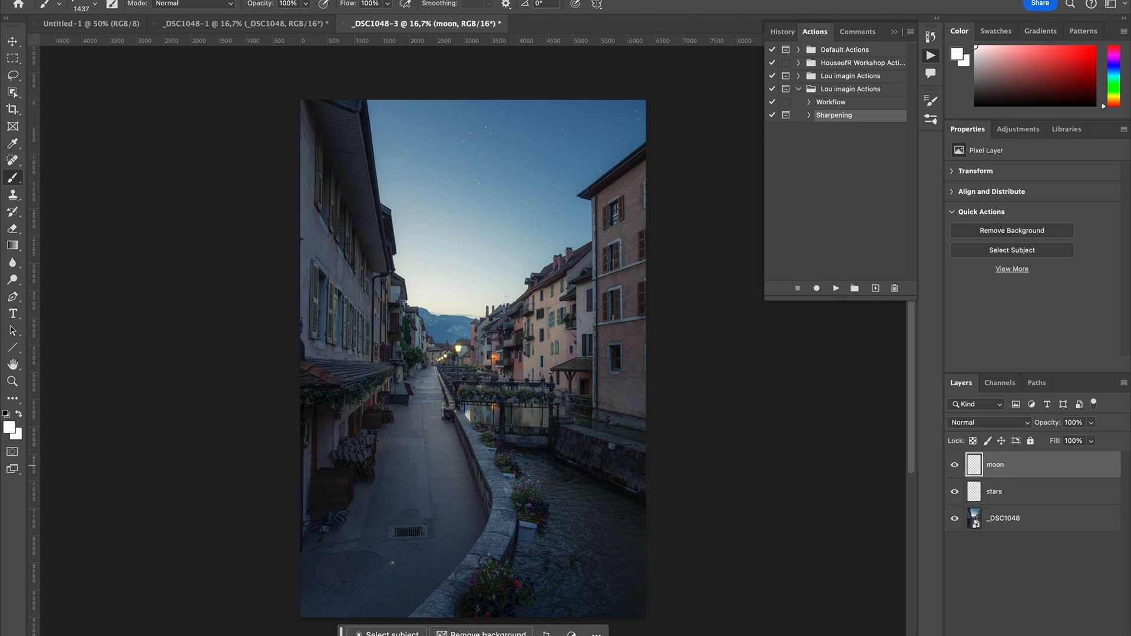
Stamp a crescent moon in the upper sky with the Moon Crescent 01_louimagin brush at 251 px, and set the moon layer's opacity to 56%.
click(94, 5)
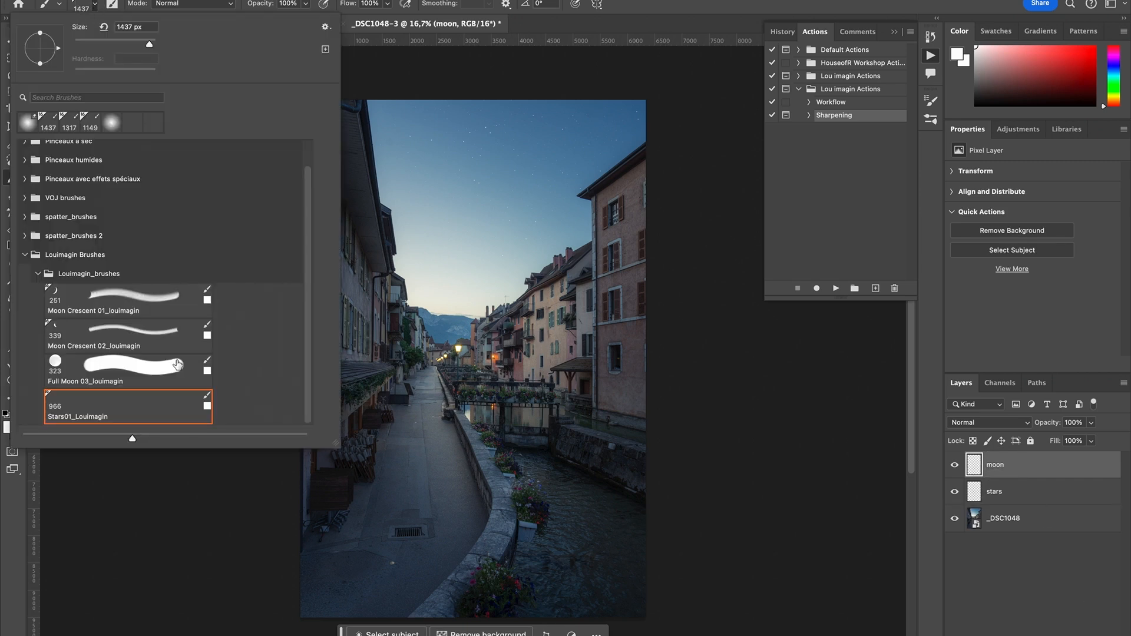
click(125, 295)
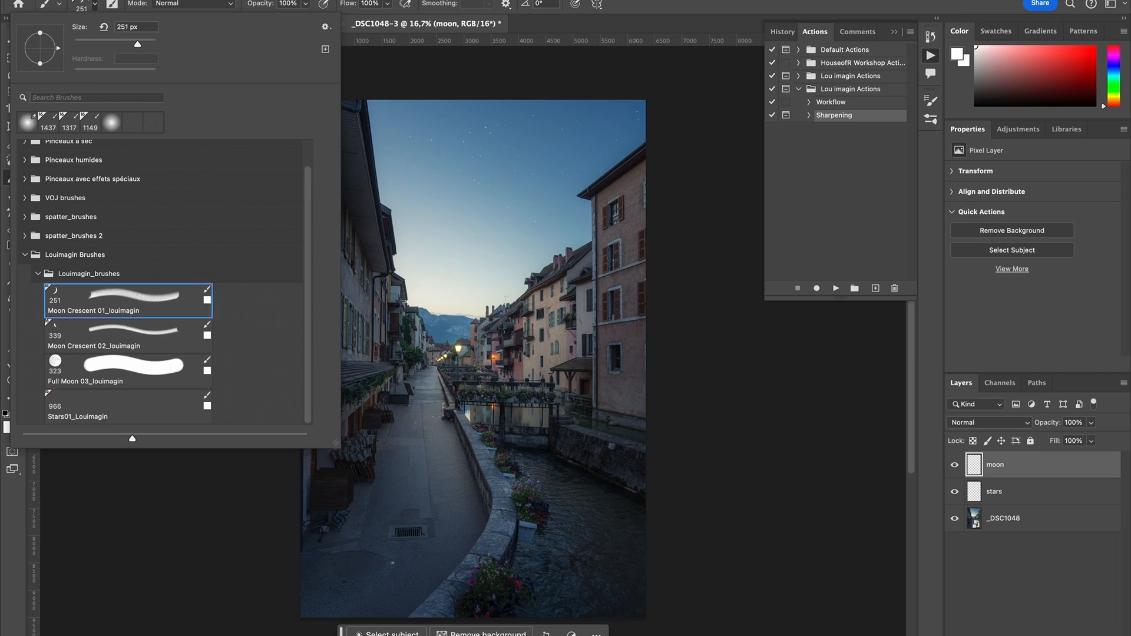
click(96, 6)
drag(1058, 422, 1042, 423)
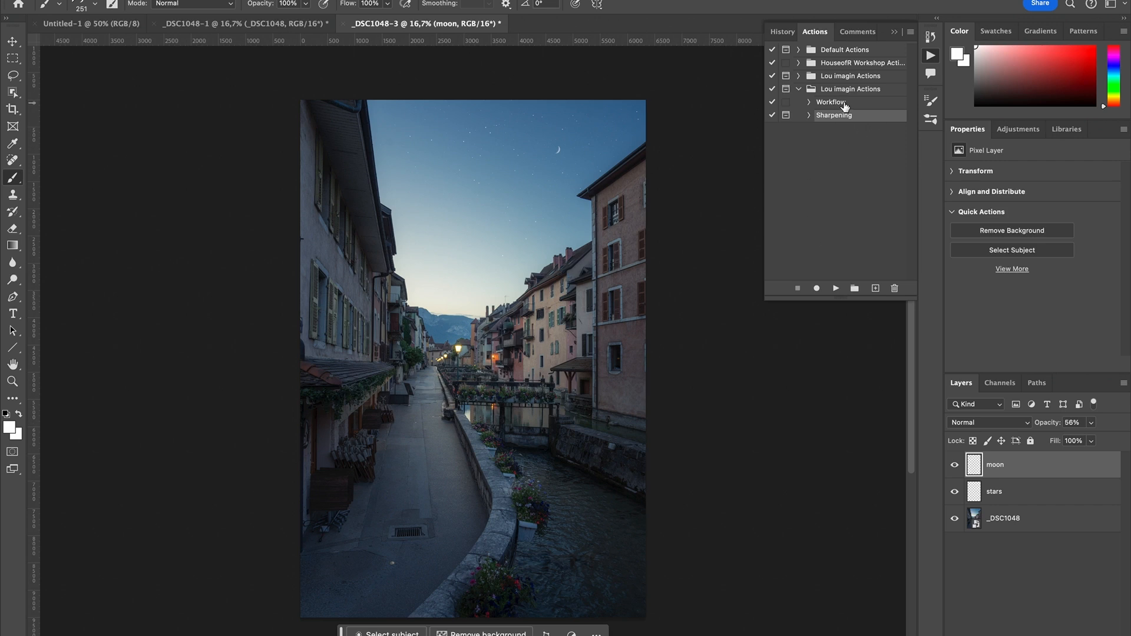
Run the Workflow action to add the cleaning, color grading and Final Adjustments groups, and collapse all three groups.
click(845, 104)
click(836, 289)
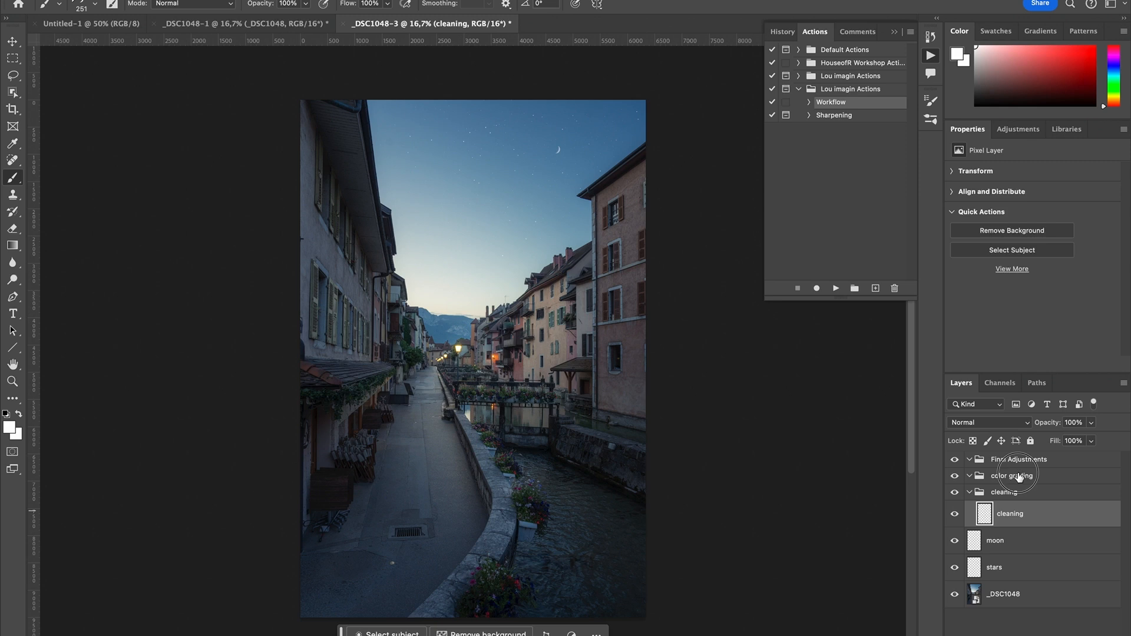
click(1023, 475)
click(1029, 460)
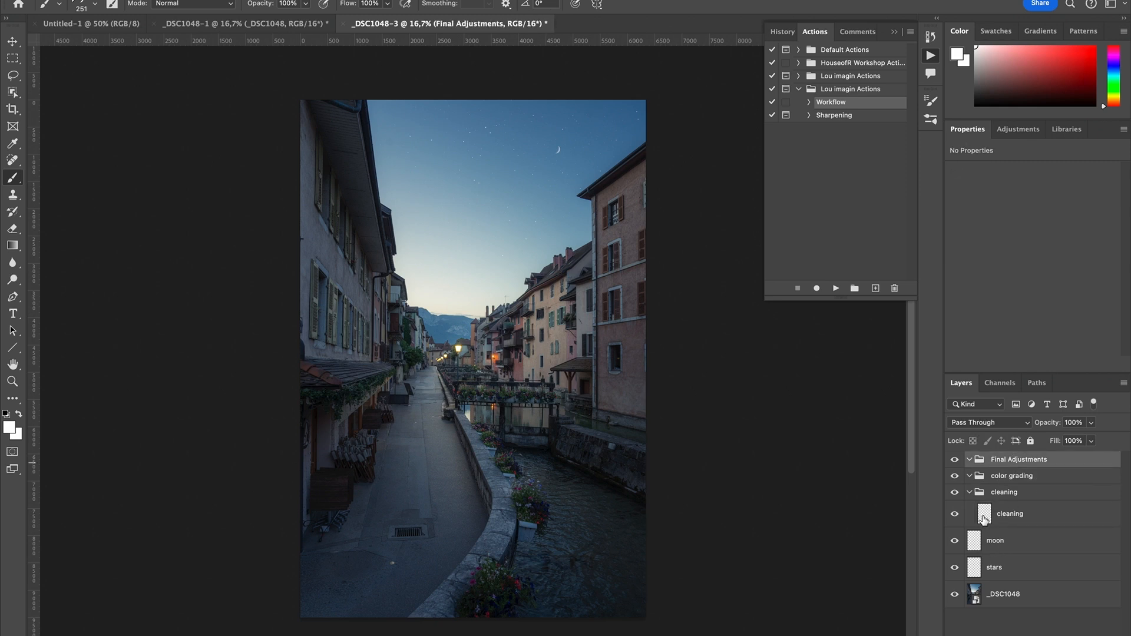
click(970, 492)
click(969, 476)
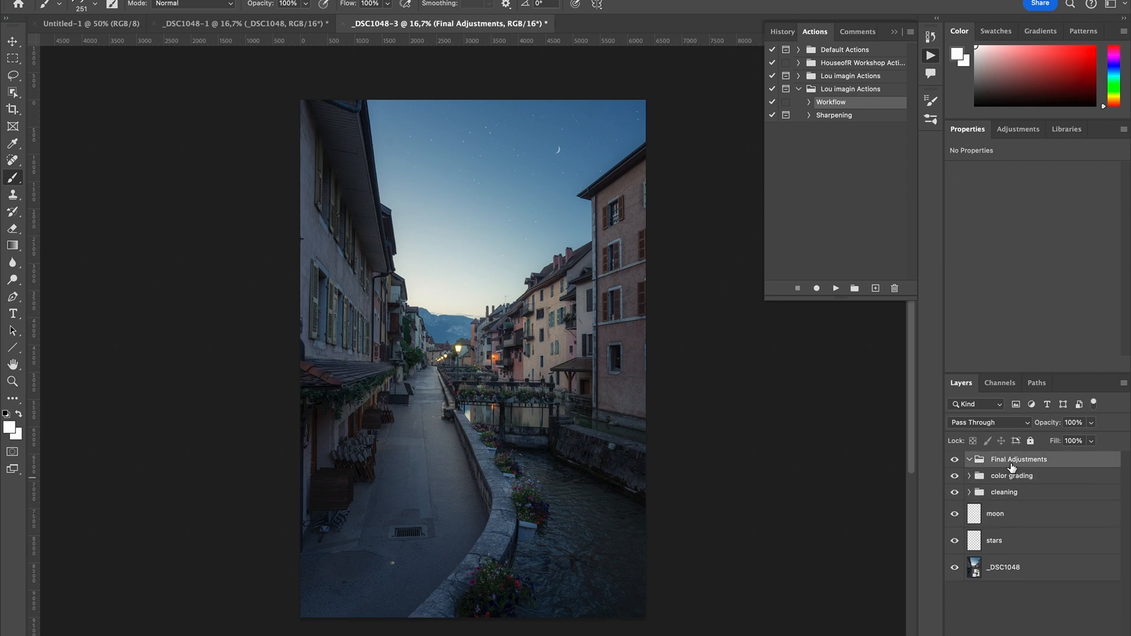
click(970, 459)
Run the Sharpening action above the Final Adjustments group with a High Pass radius of 3,5 pixels, checking the building details.
key(ctrl+plus)
key(ctrl+plus)
key(ctrl+plus)
key(ctrl+plus)
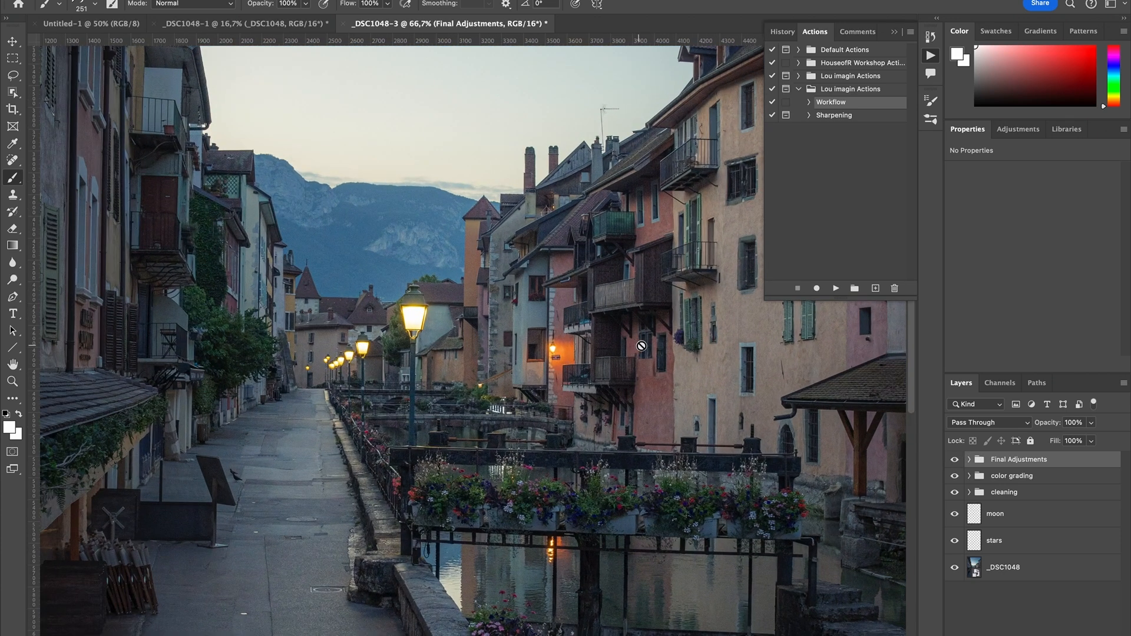
key(h)
drag(725, 290, 222, 402)
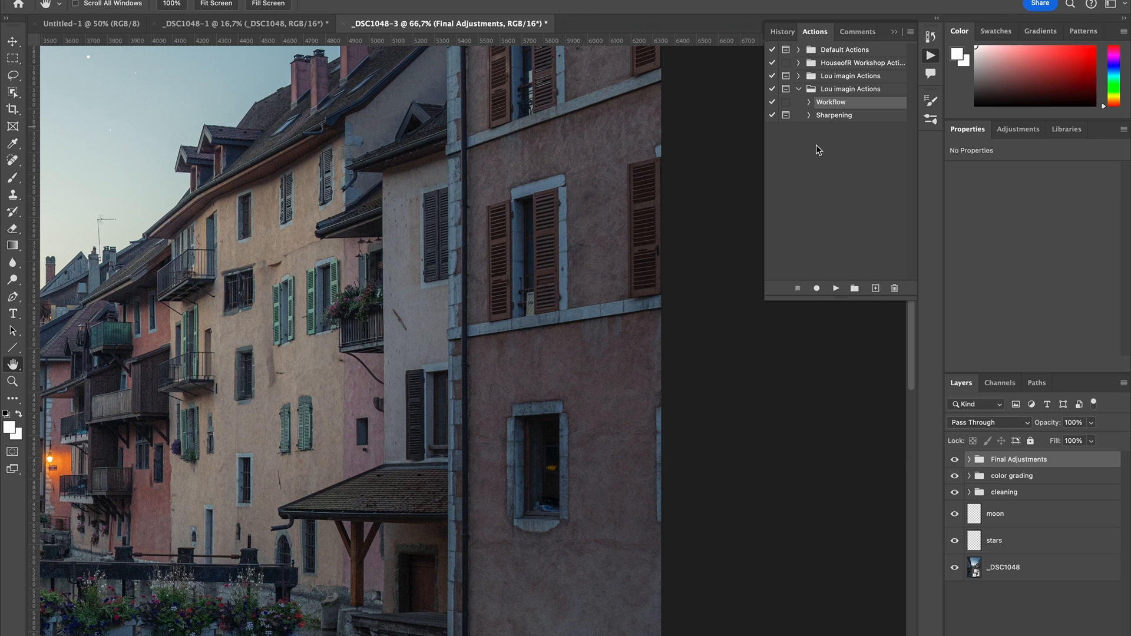
click(840, 115)
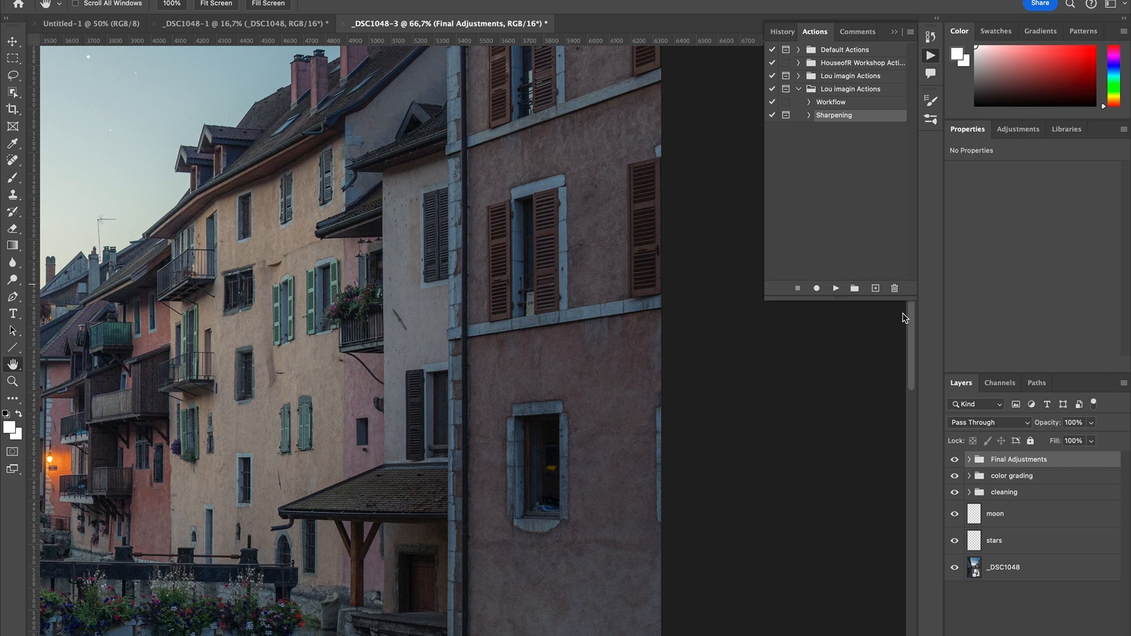
click(837, 289)
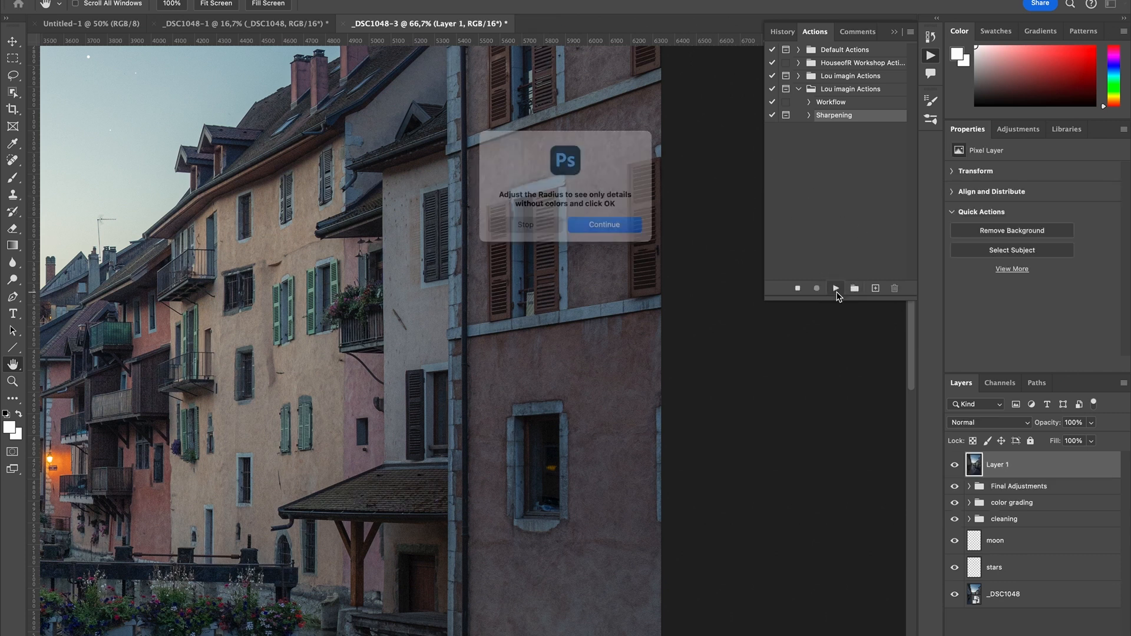
click(628, 234)
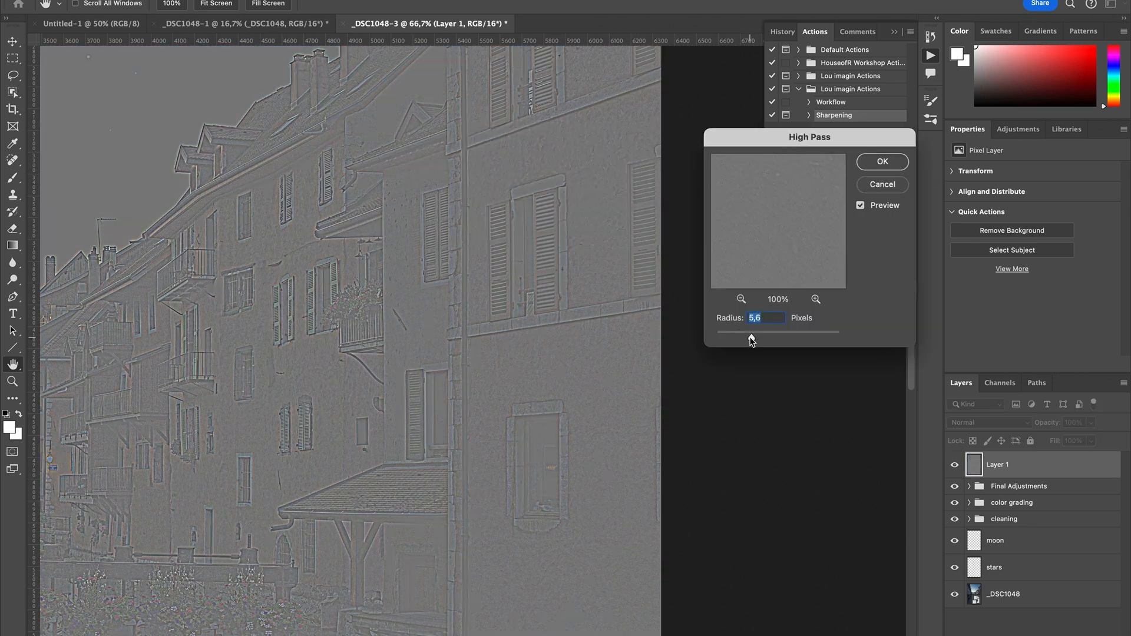
drag(752, 339, 739, 339)
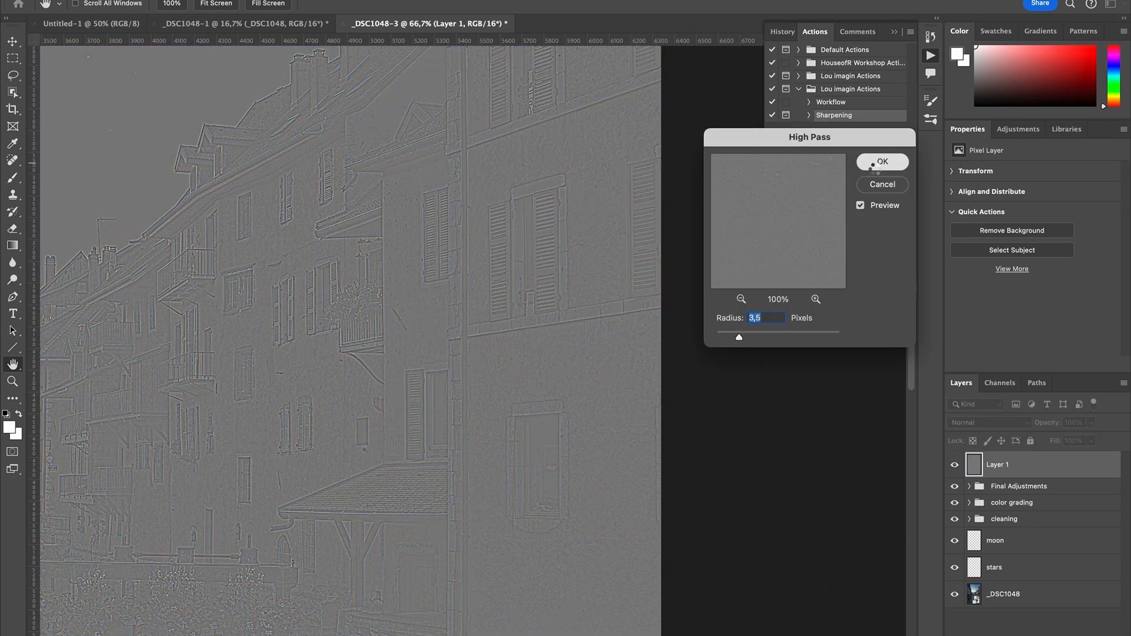
click(873, 167)
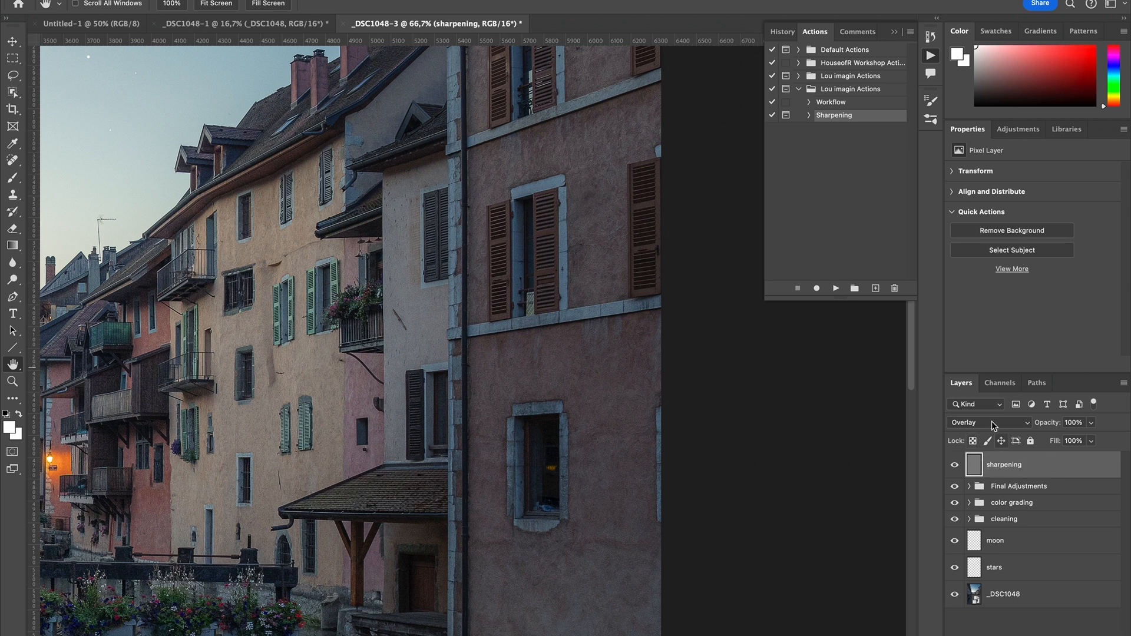
Compare the building details with and without the sharpening layer.
click(955, 465)
click(956, 466)
click(956, 466)
click(956, 466)
click(956, 466)
click(955, 465)
click(956, 466)
click(955, 466)
Make an independent smart object copy of the _DSC1048 layer, and reset the lower smart object to the unedited raw photo.
key(super+0)
click(1006, 595)
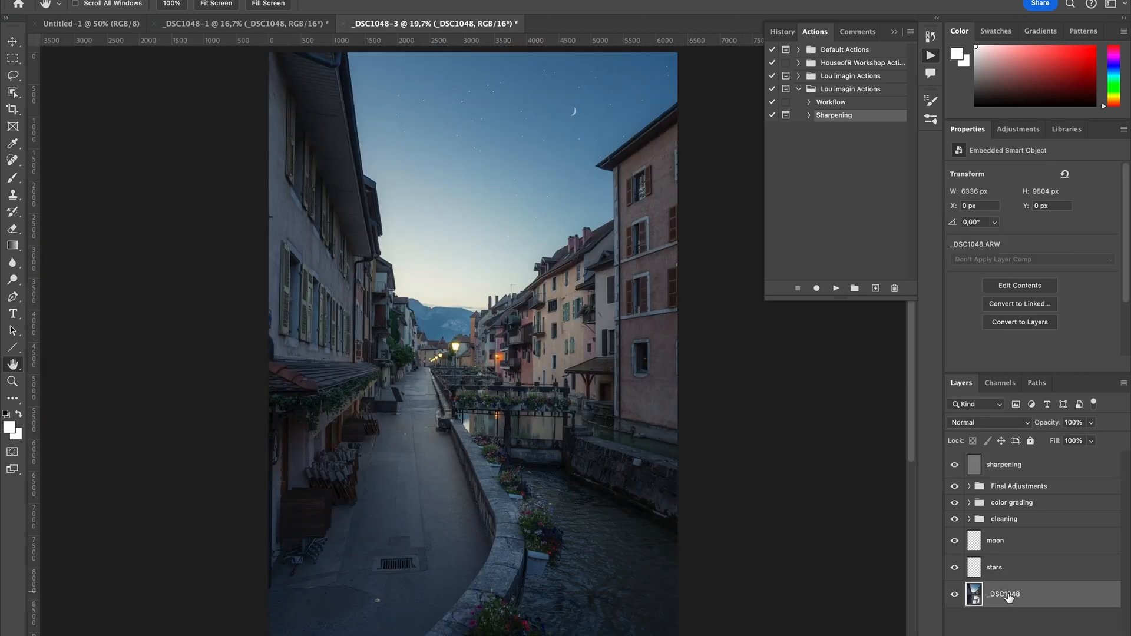
right_click(1009, 596)
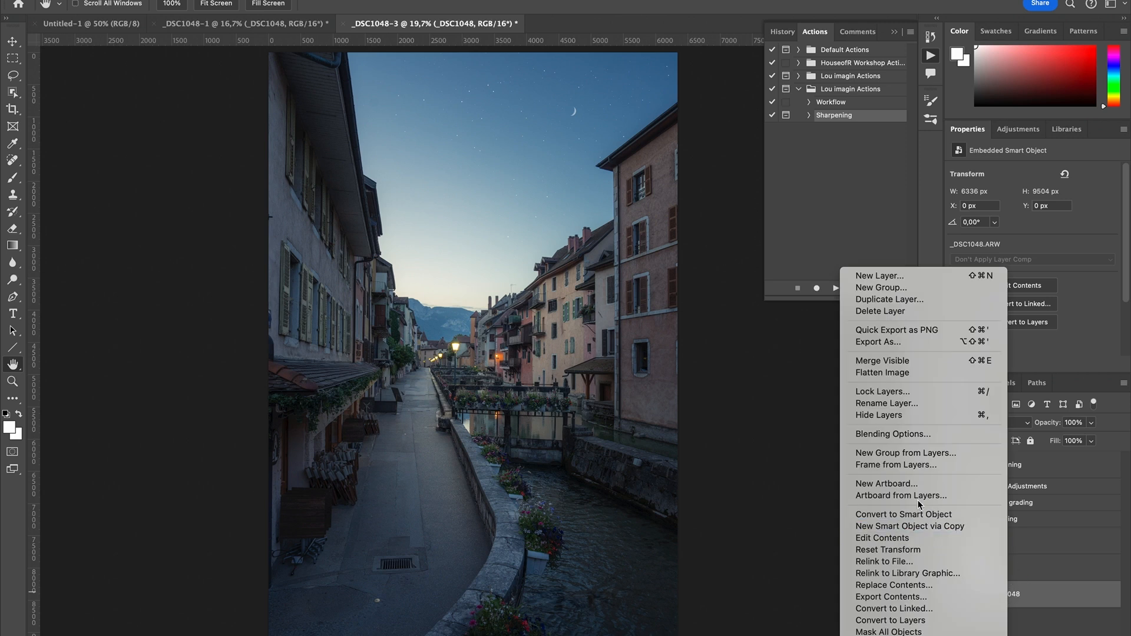
click(929, 526)
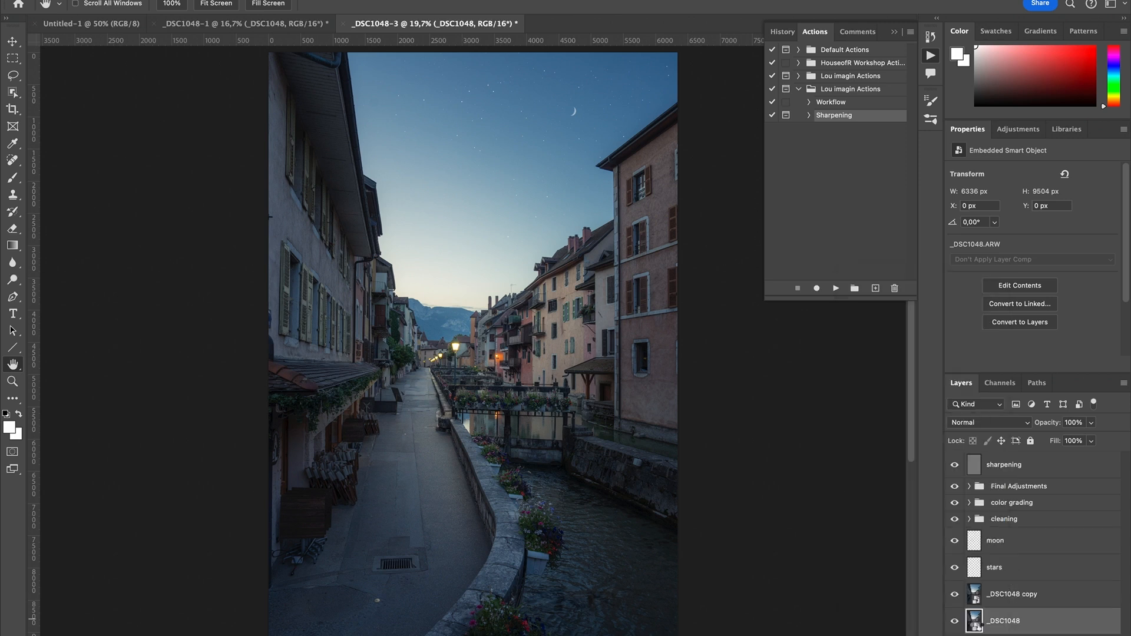
double_click(975, 623)
Compare the unedited bottom layer on its own with the full edited composite, ending with all layers shown.
click(955, 623)
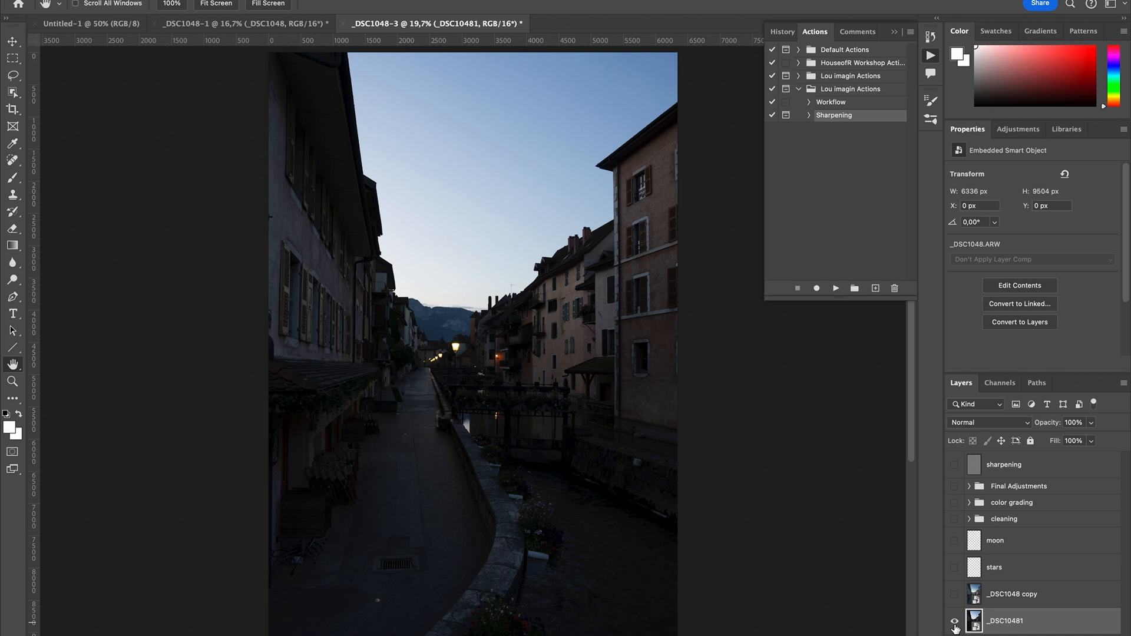
click(955, 622)
click(956, 623)
alt+click(955, 622)
key(ctrl+minus)
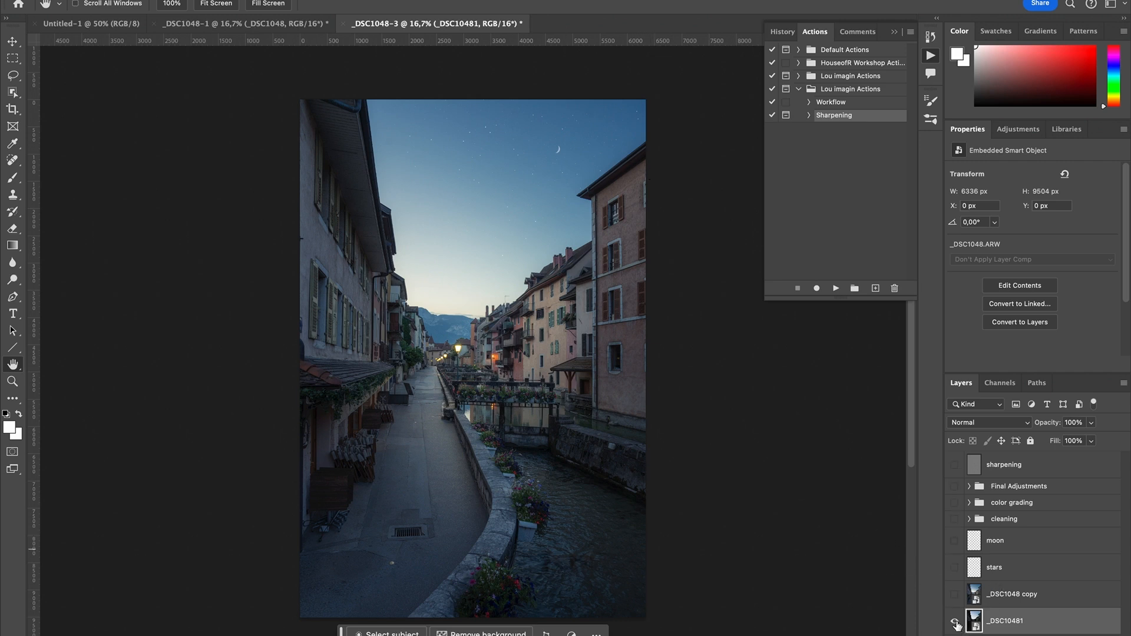
alt+click(956, 625)
alt+click(957, 625)
alt+click(955, 622)
alt+click(955, 622)
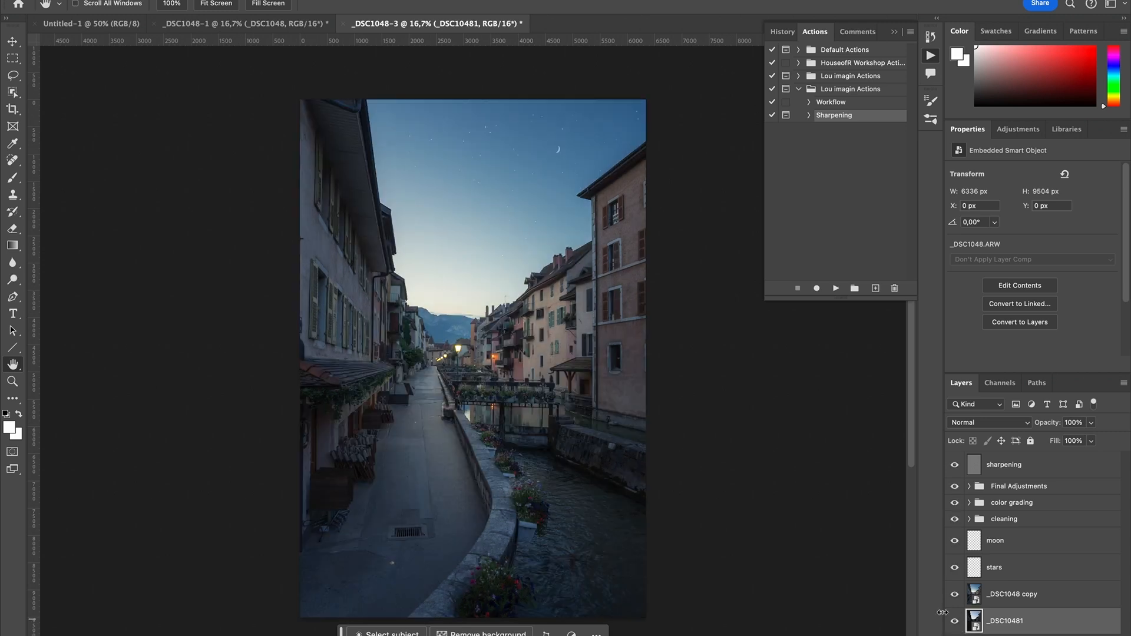